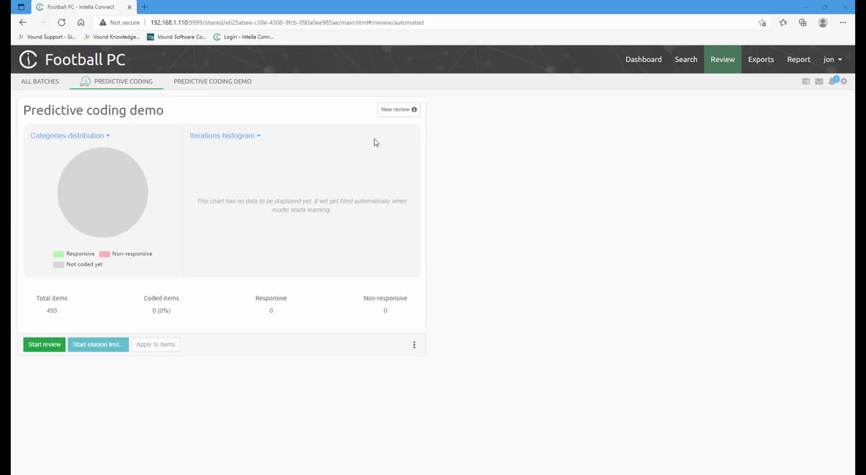
View the quick reference for the New review state, close it, and open the Predictive coding demo review queue.
click(397, 112)
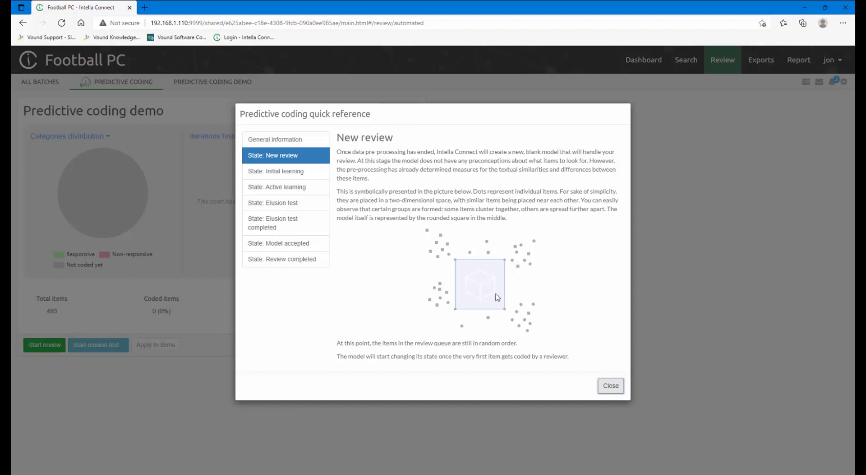
click(603, 385)
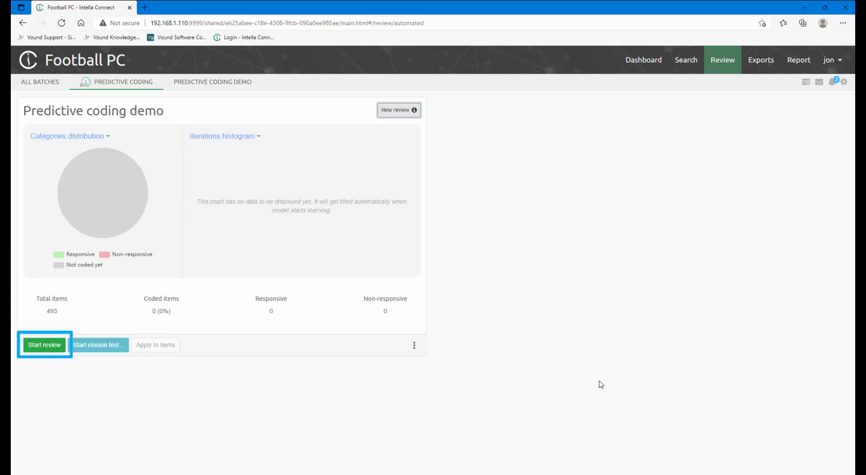
click(222, 84)
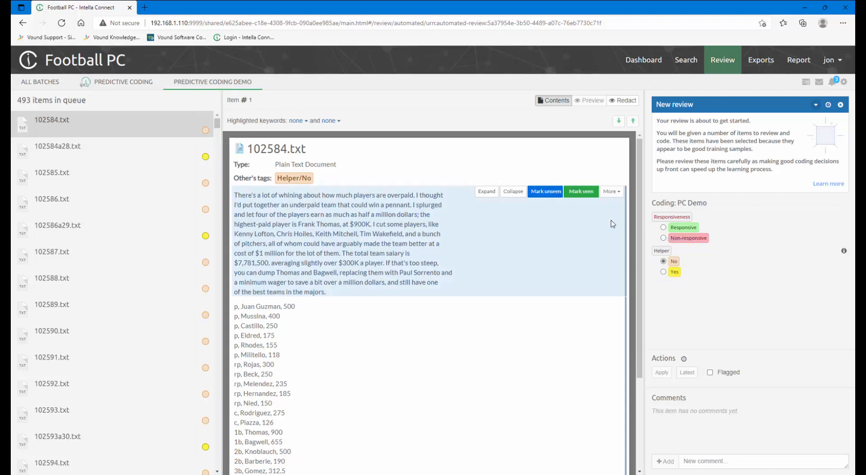
Code items 102584.txt, 66421.txt, 66429.txt and 37928.txt as Non-responsive, applying the coding to each.
click(663, 238)
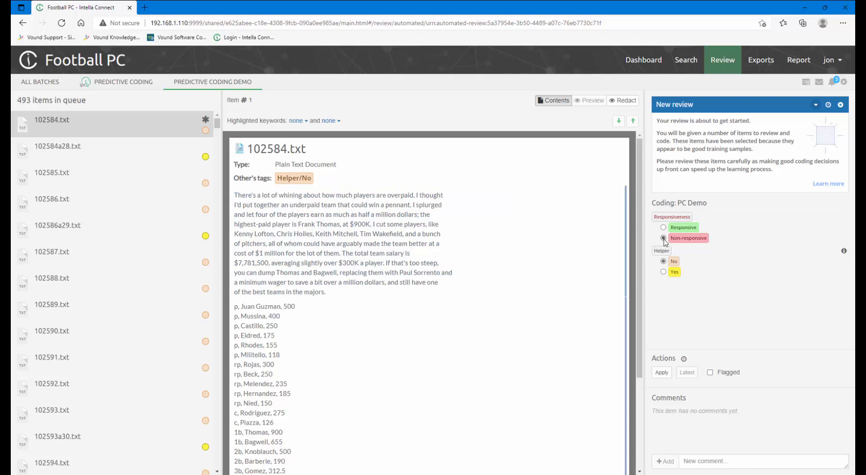
click(662, 372)
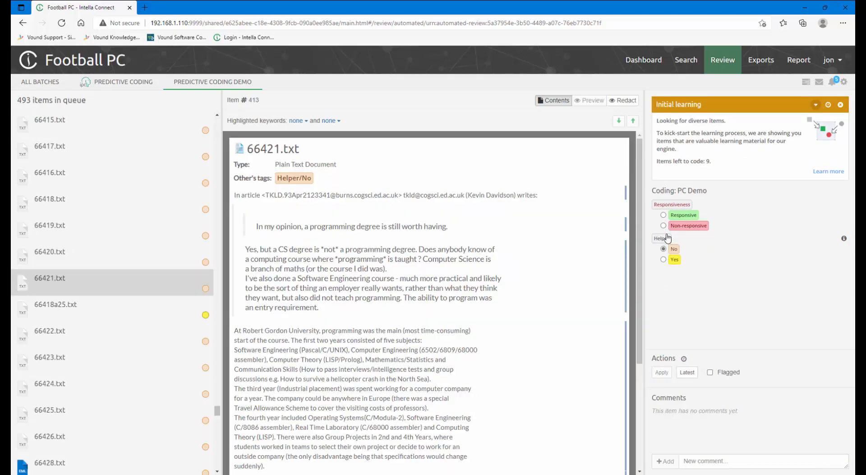
click(663, 225)
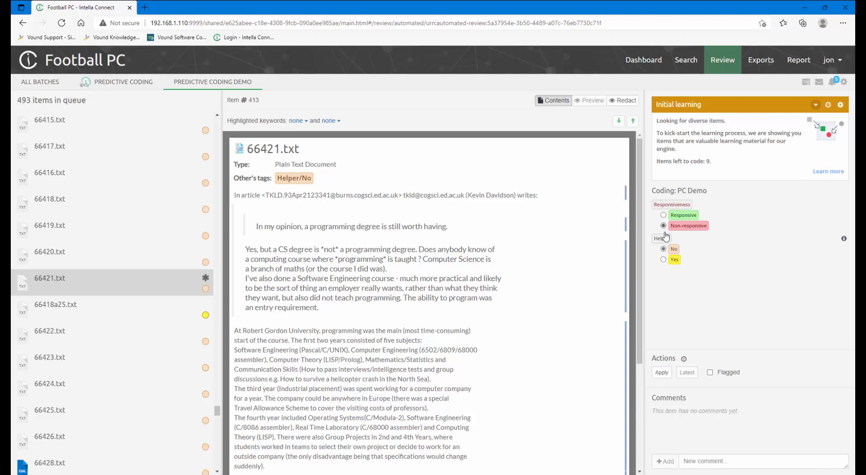
click(661, 372)
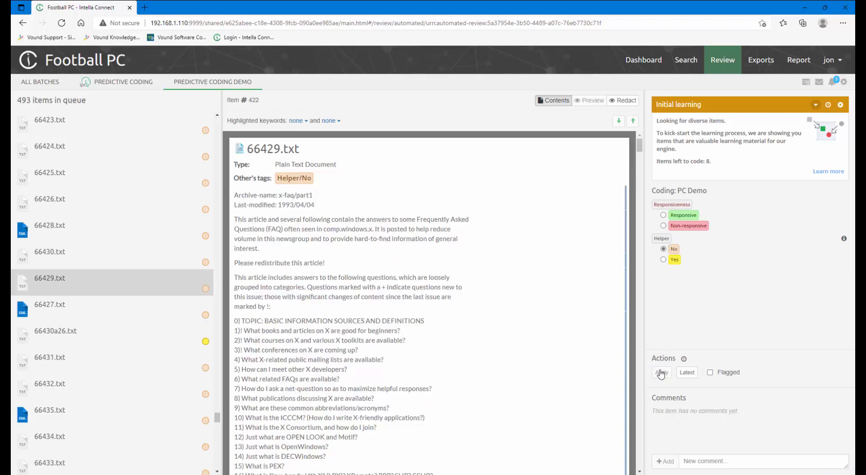
click(663, 225)
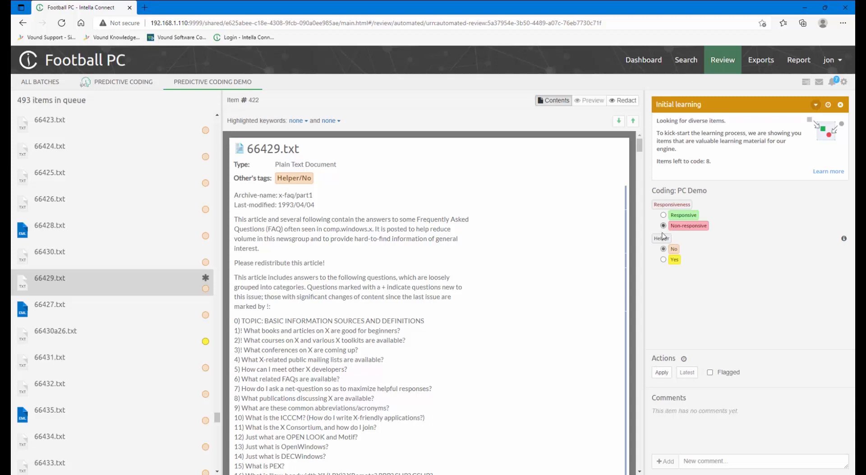
click(662, 372)
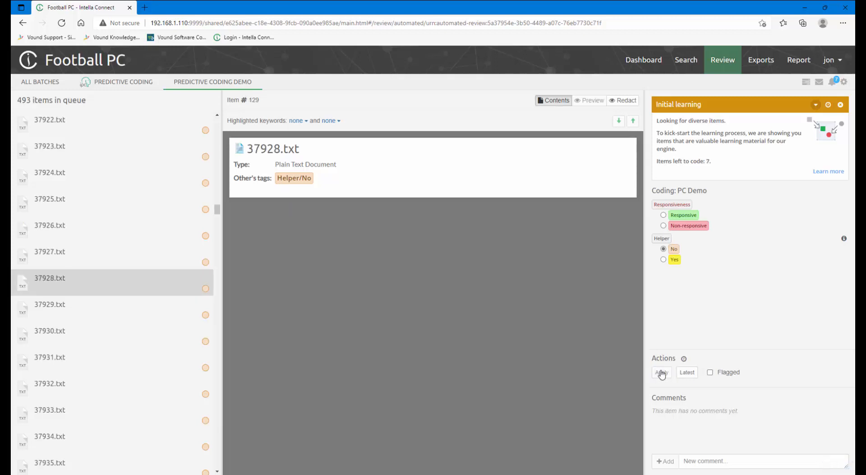
click(663, 225)
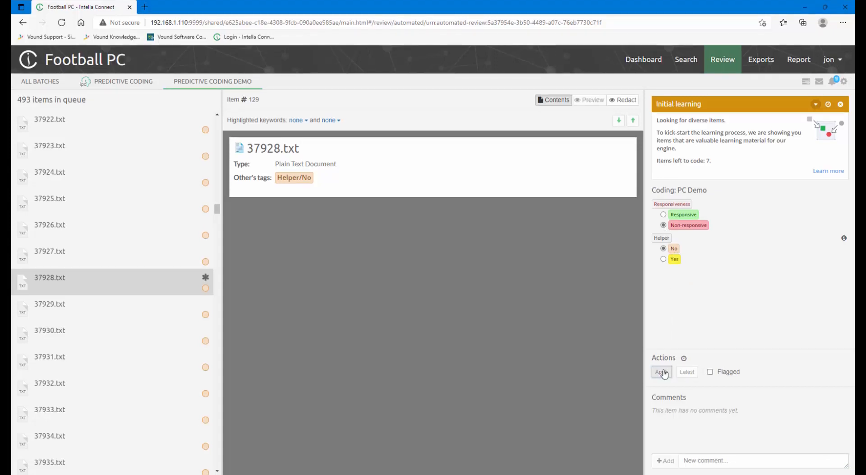
click(662, 372)
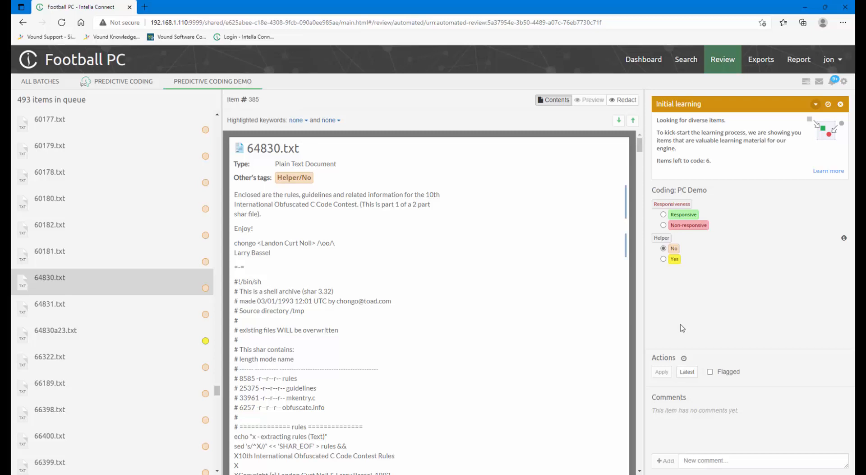
Code items 64830.txt, 101666.txt, 99971.txt, 66424.txt, 60169.txt and 66408.txt as Non-responsive.
click(663, 225)
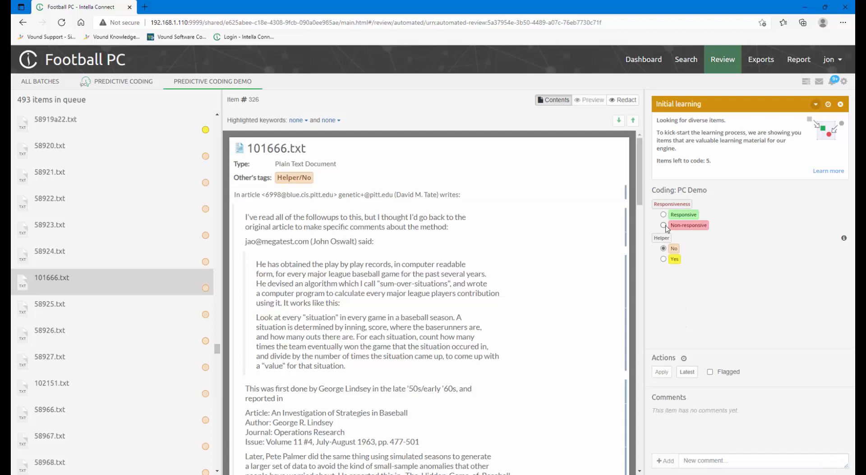
click(665, 225)
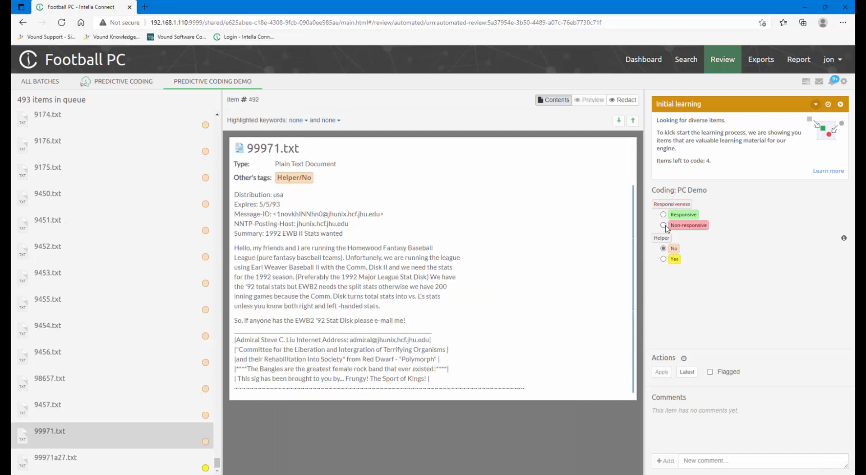
click(663, 225)
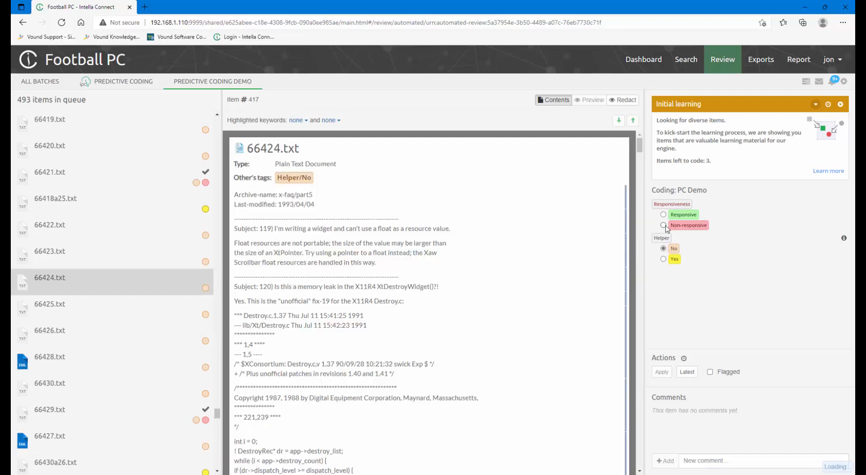
click(664, 226)
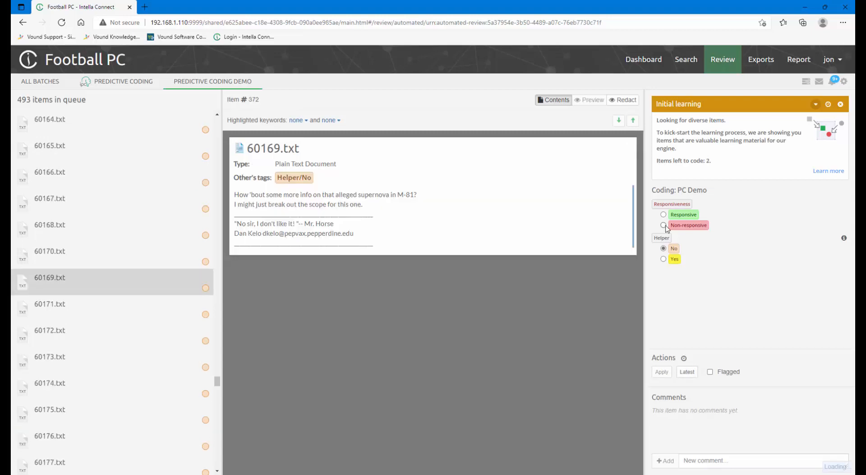
click(664, 225)
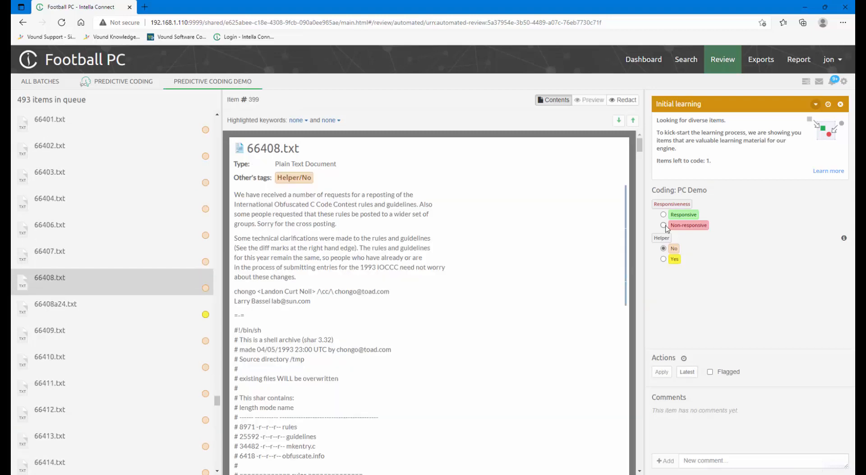
click(664, 225)
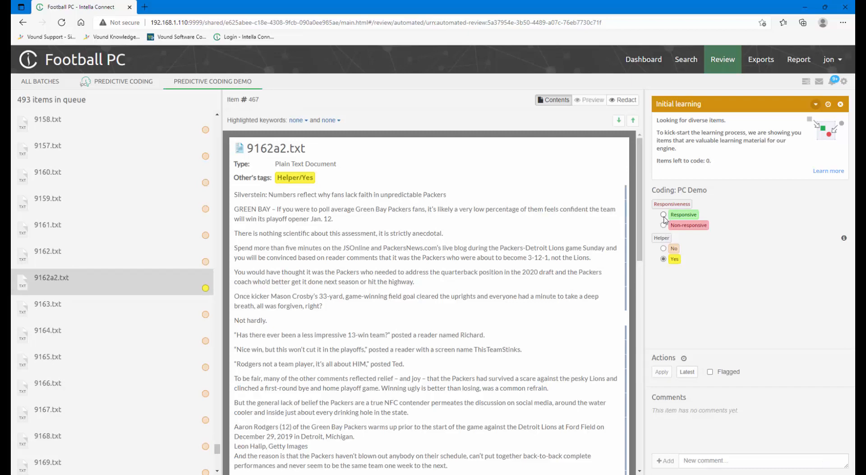
Code the football articles 9162a2.txt and 176894a42.txt as Responsive.
click(664, 215)
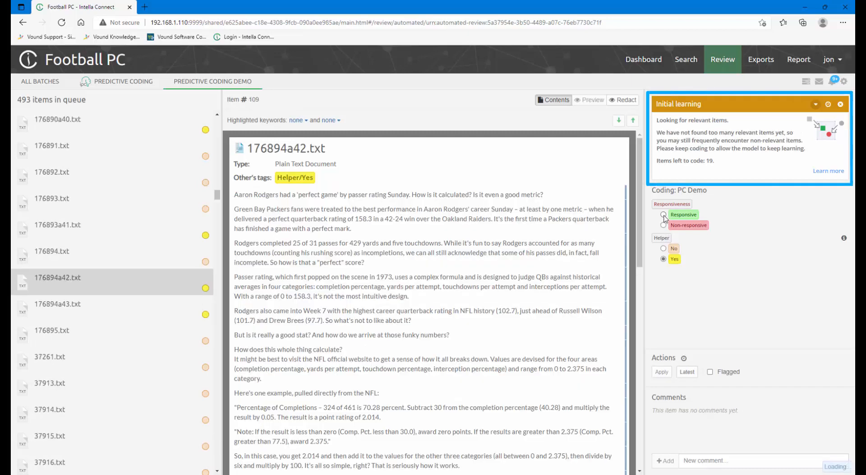
click(664, 214)
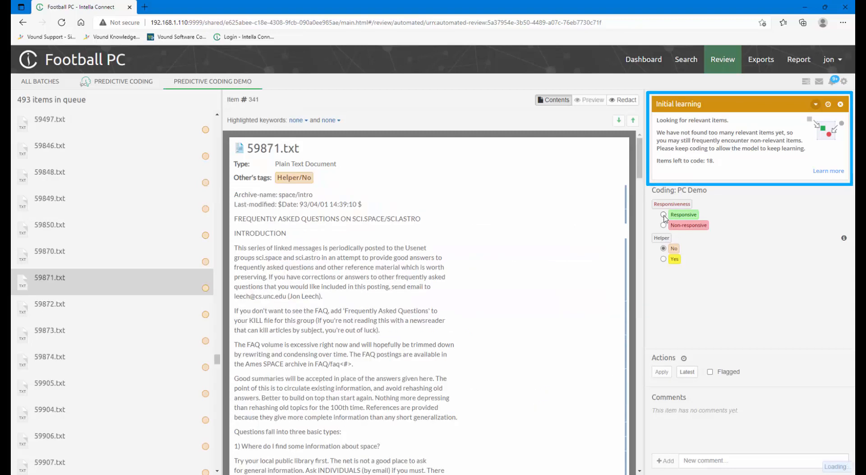
Code the presented items from 59871.txt through 53305.txt as Non-responsive, including 59849.txt, 176873.txt, 66189.txt and 59909.txt.
click(663, 225)
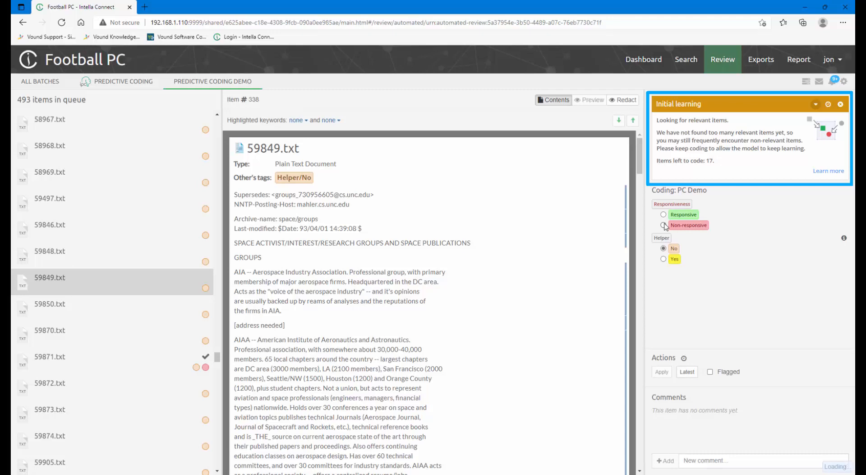
click(663, 226)
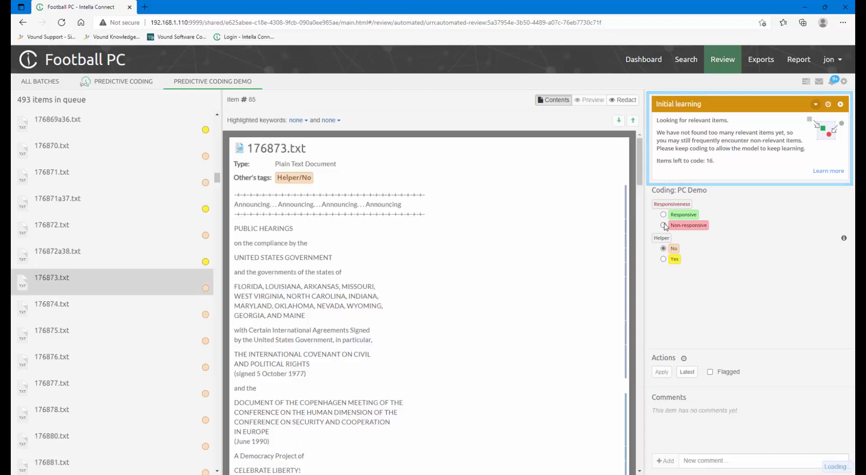
click(664, 225)
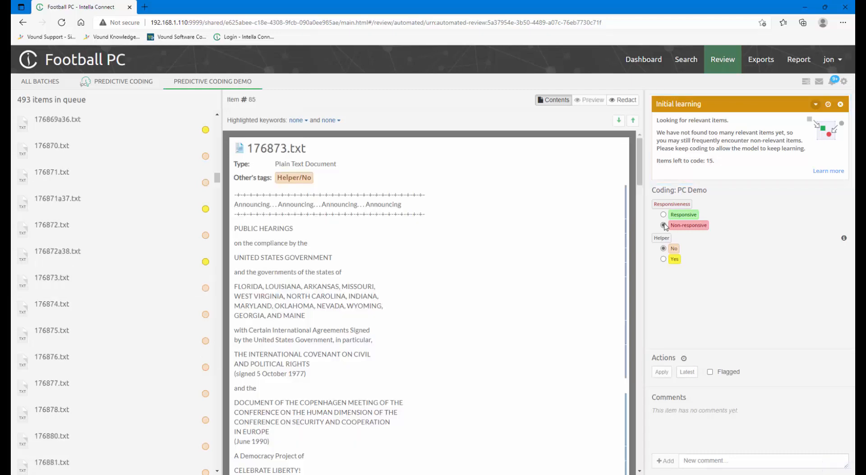
click(664, 225)
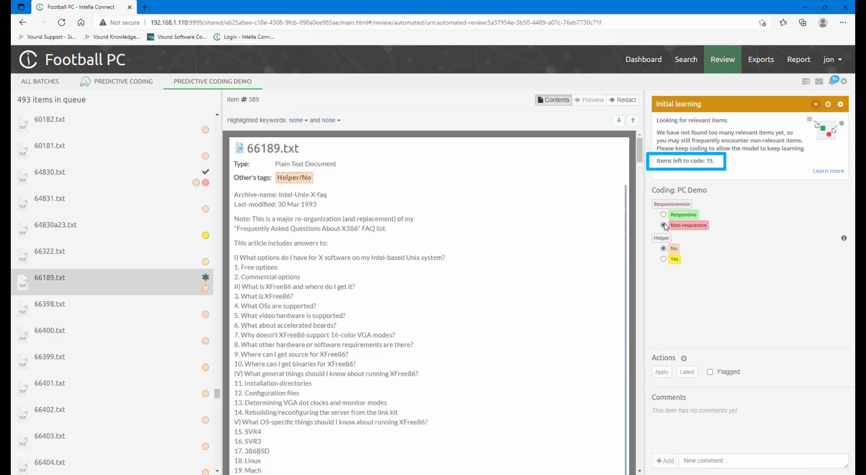
click(663, 226)
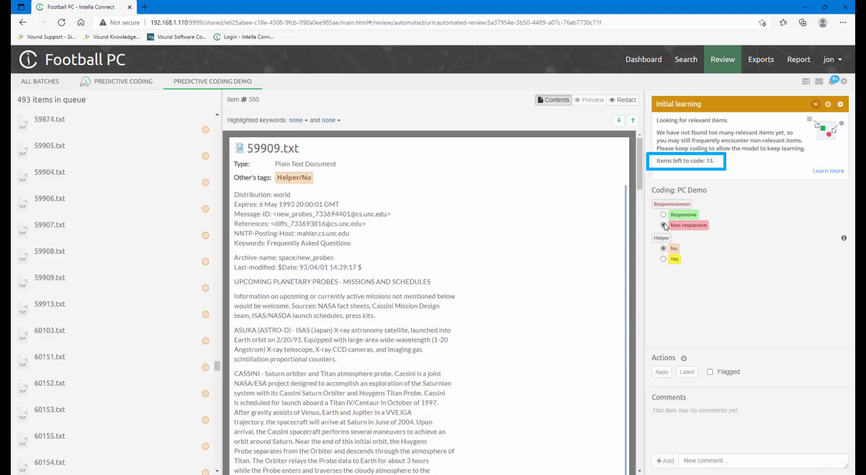
click(664, 225)
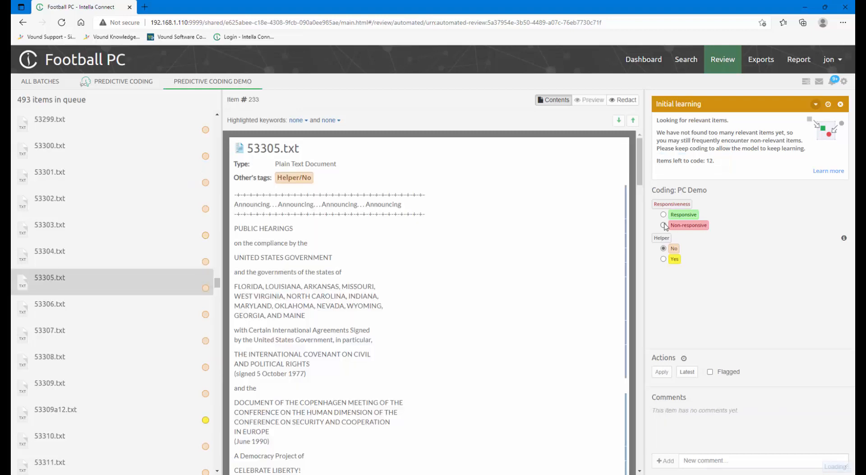
click(664, 225)
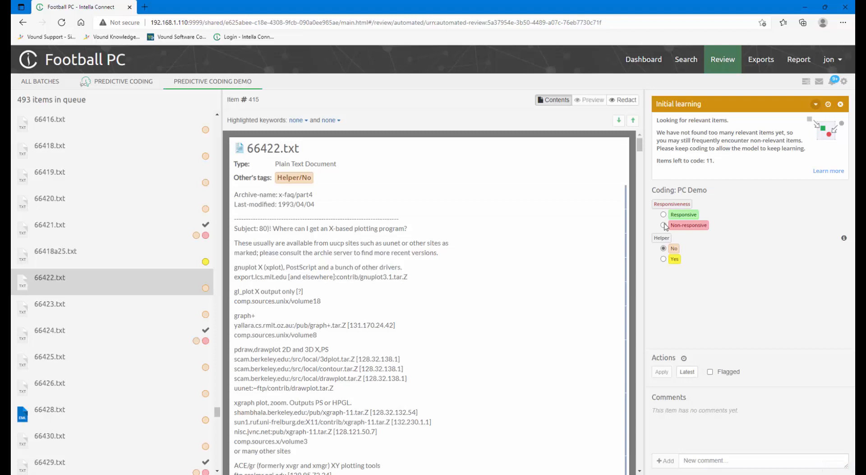
Code the presented items from 66422.txt onward as Non-responsive, including 98657.txt, 176875.txt and 37940.txt.
click(663, 225)
click(664, 225)
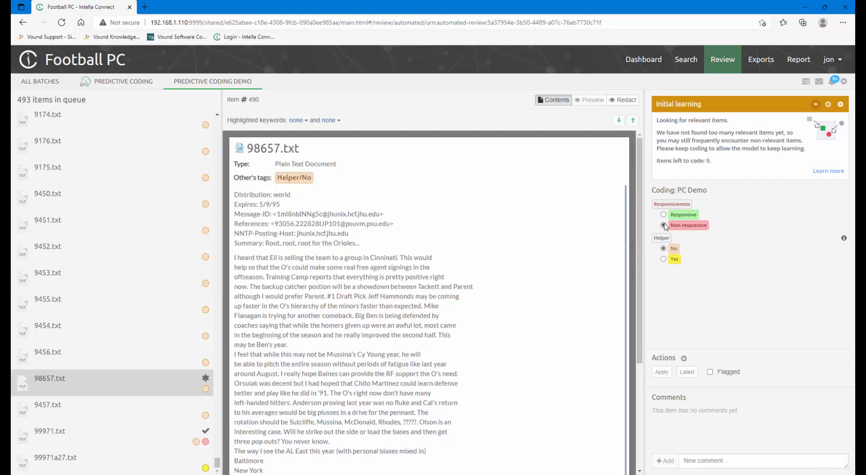
click(664, 226)
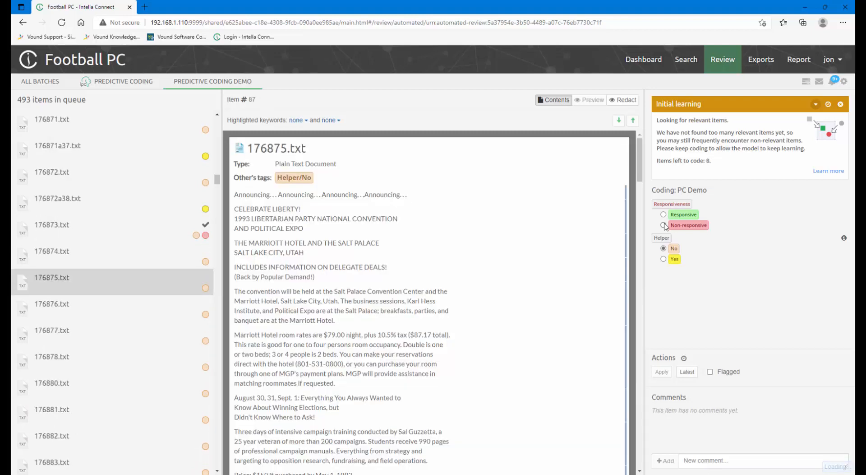
click(663, 225)
click(664, 225)
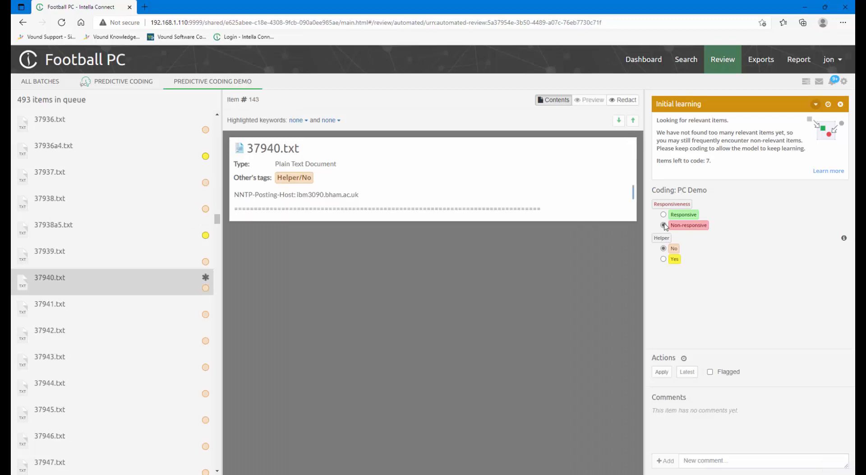
click(663, 225)
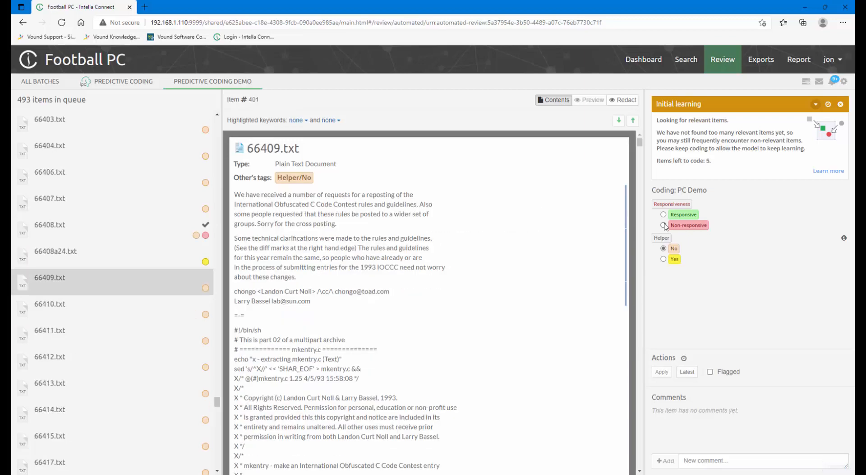
Code the remaining items of this iteration, from 66409.txt through 59905.txt, as Non-responsive, including 37261.txt, 53307.txt and 66433.txt.
click(664, 225)
click(663, 225)
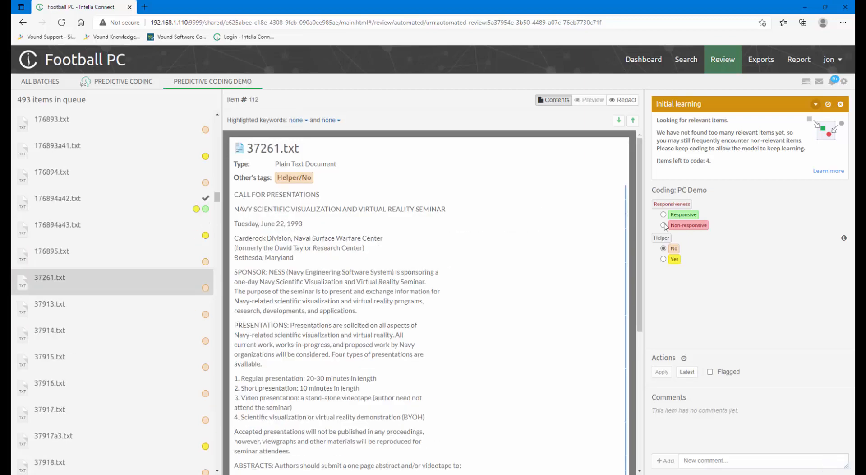
click(664, 225)
click(663, 225)
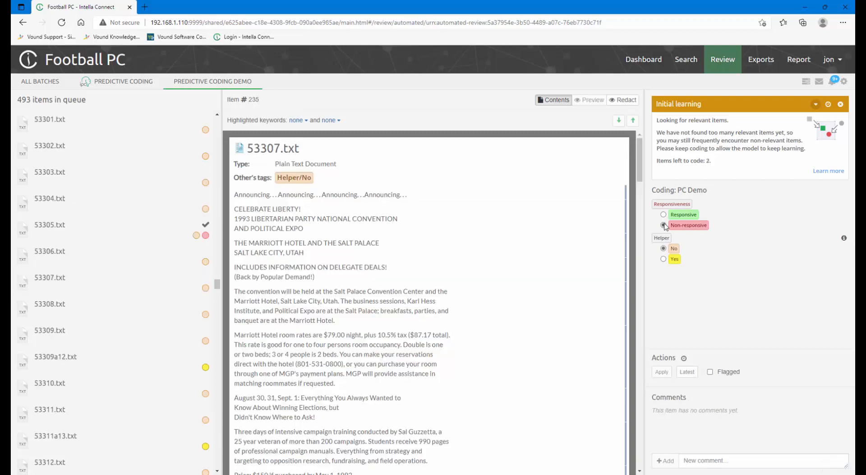
click(663, 225)
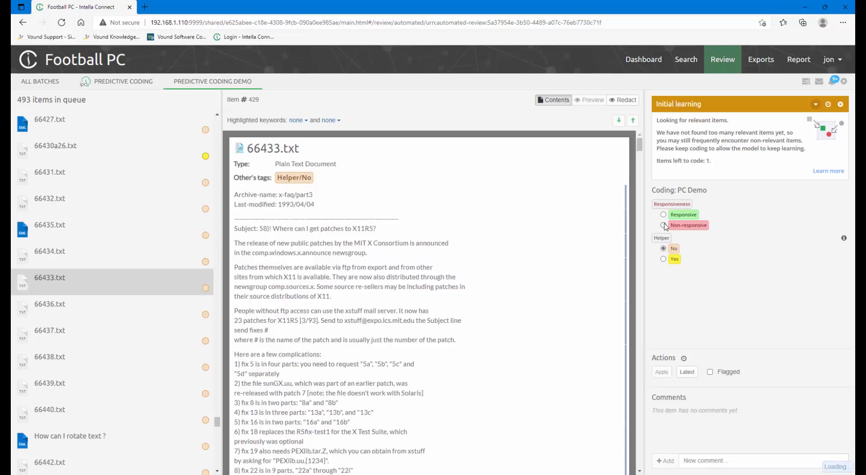
click(663, 225)
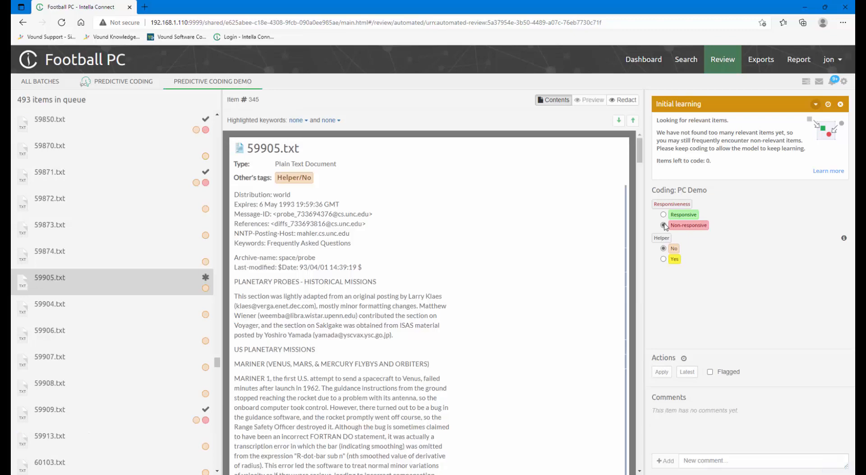
click(663, 225)
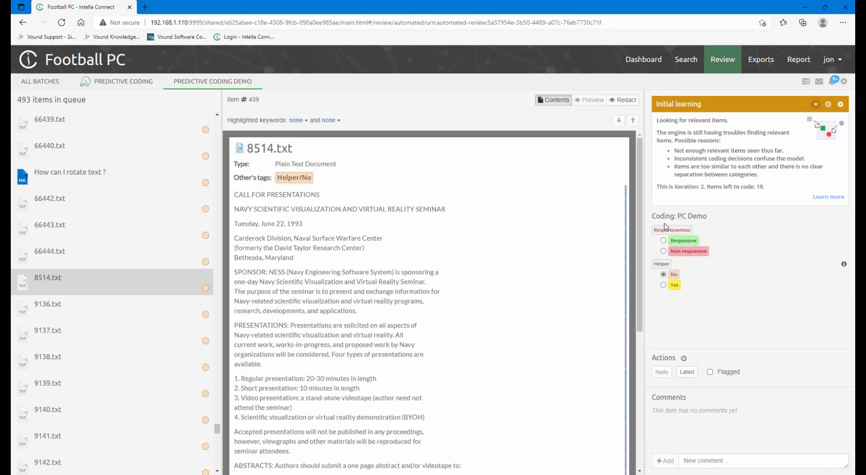
Code the presented items from 8514.txt onward as Non-responsive, including 60152.txt, 9176.txt, 66322.txt and 51060.txt.
click(664, 251)
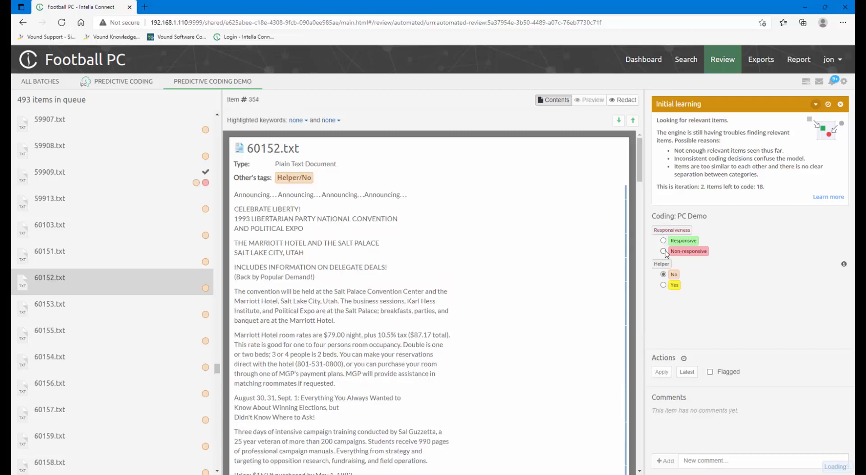
click(664, 251)
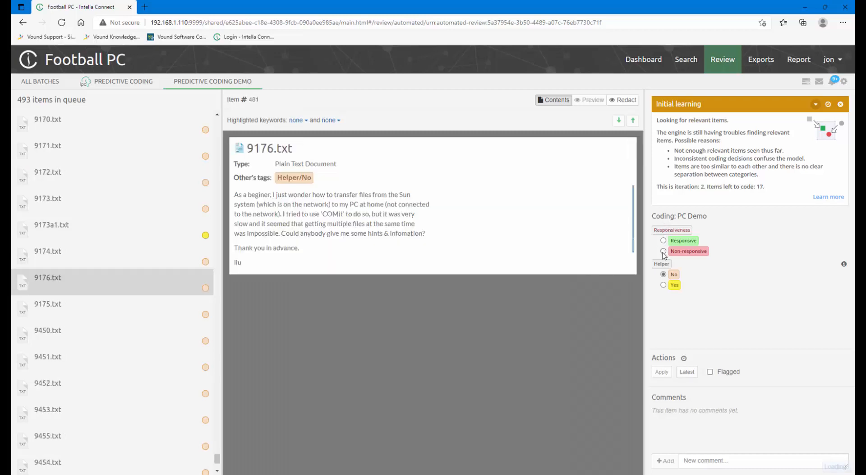
click(663, 251)
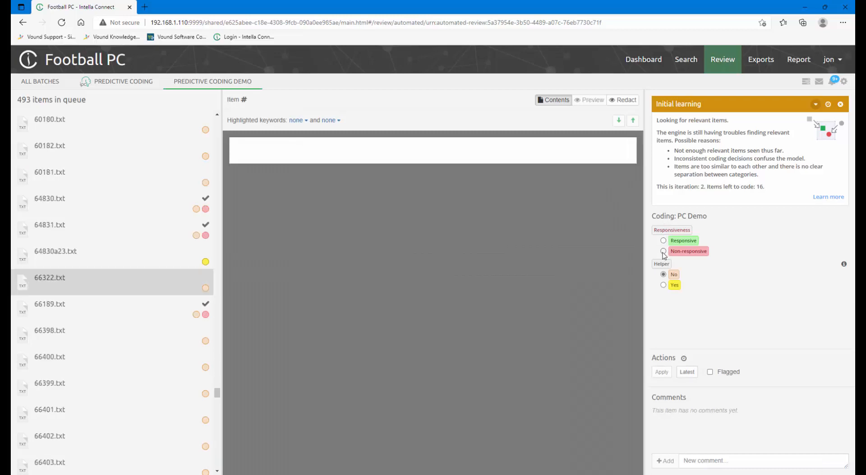
click(663, 252)
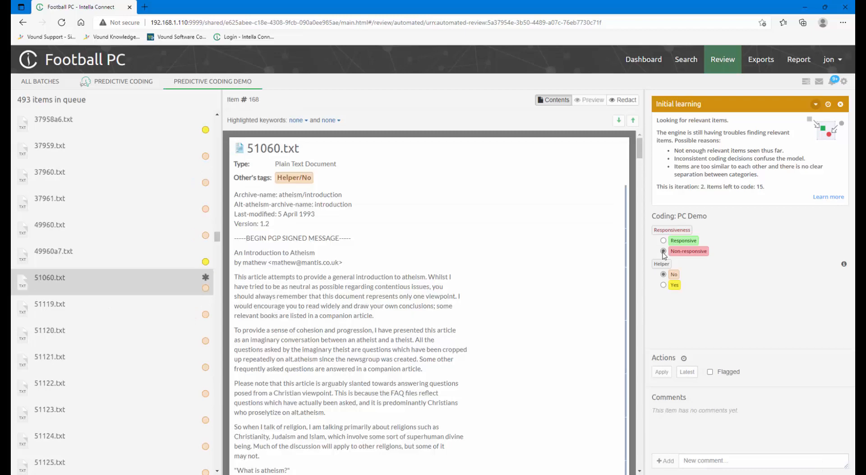
click(664, 251)
click(663, 252)
Code the football article 102593a30.txt as Responsive and the unrelated items around 60103.txt as Non-responsive.
click(663, 252)
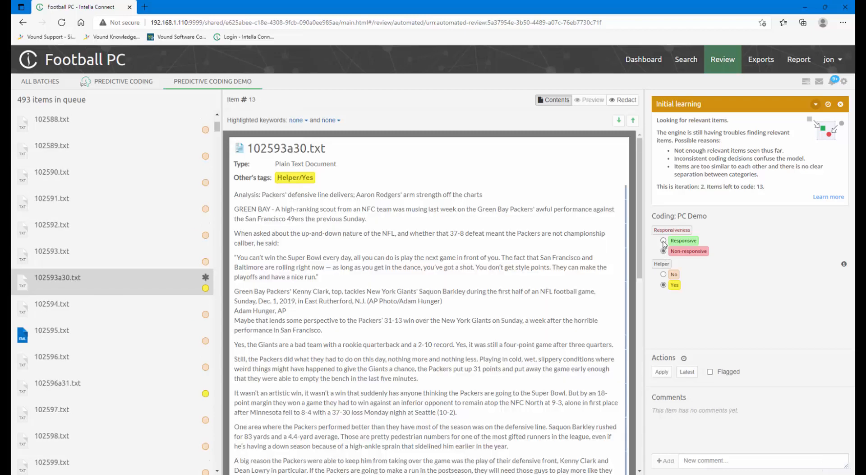
click(664, 252)
click(664, 251)
click(664, 251)
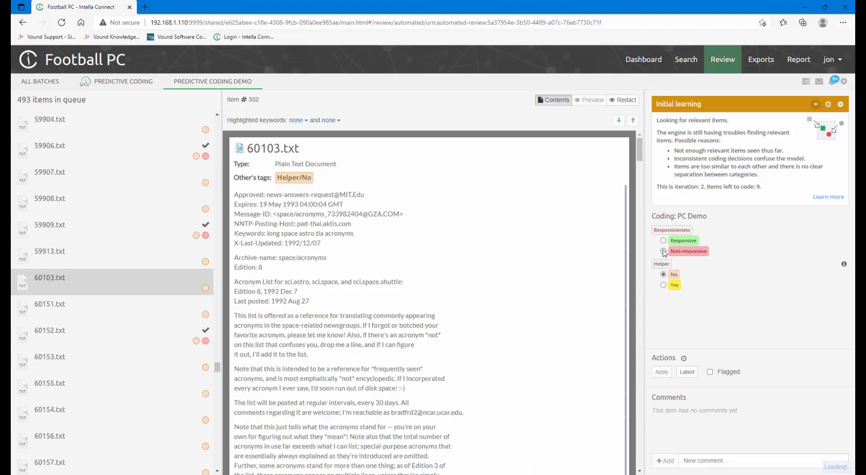
click(663, 251)
click(663, 251)
click(663, 251)
click(663, 251)
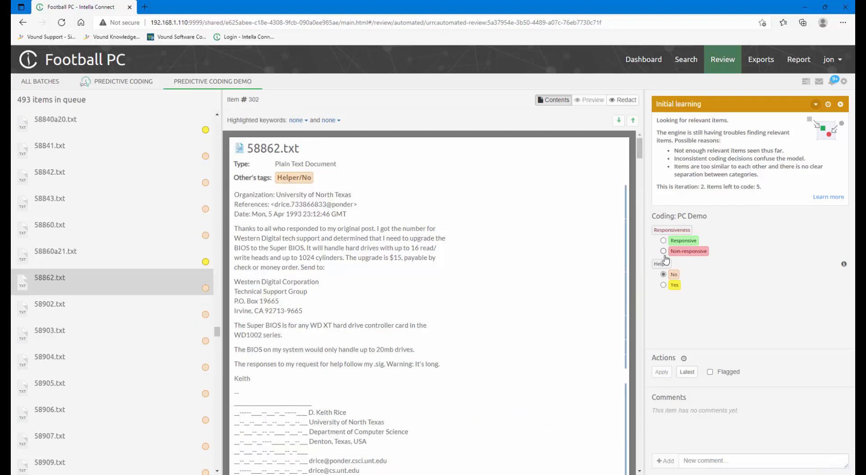
Finish the iteration by coding unrelated items such as 58862.txt as Non-responsive and the football article 66418a25.txt as Responsive.
click(664, 252)
click(664, 251)
click(664, 251)
click(664, 251)
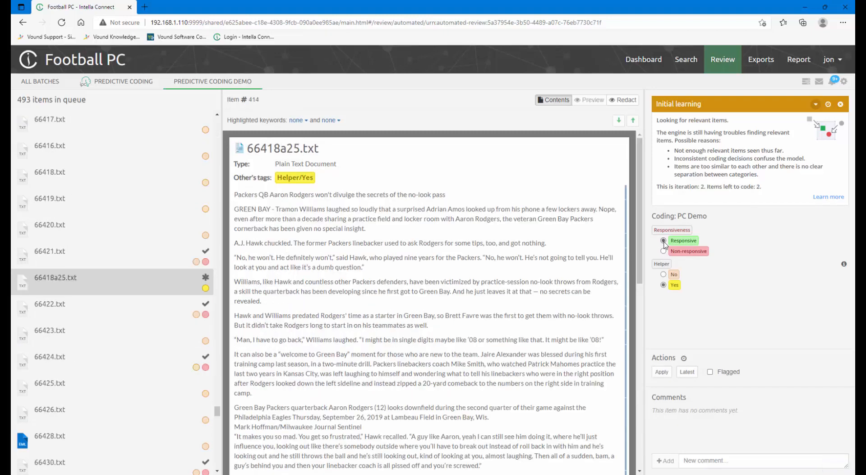
click(664, 252)
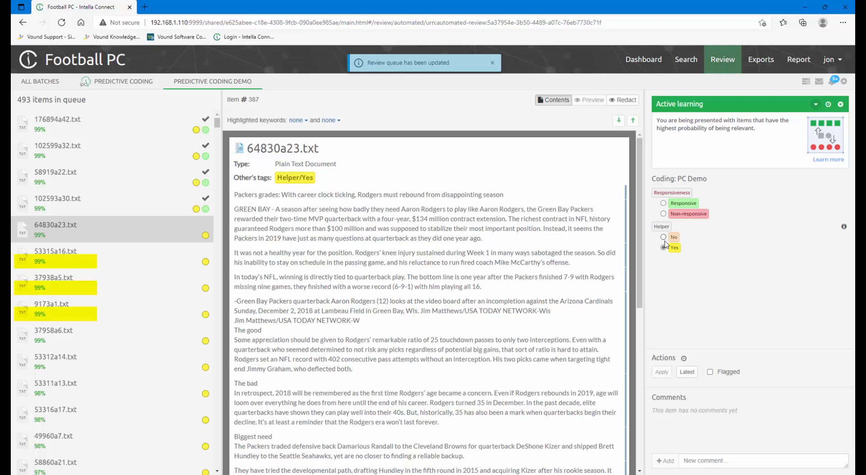
Code the football articles 64830a23.txt, 53315a16.txt, 37938a5.txt, 9173a1.txt, 37958a6.txt and 53312a14.txt as Responsive.
click(664, 204)
click(664, 204)
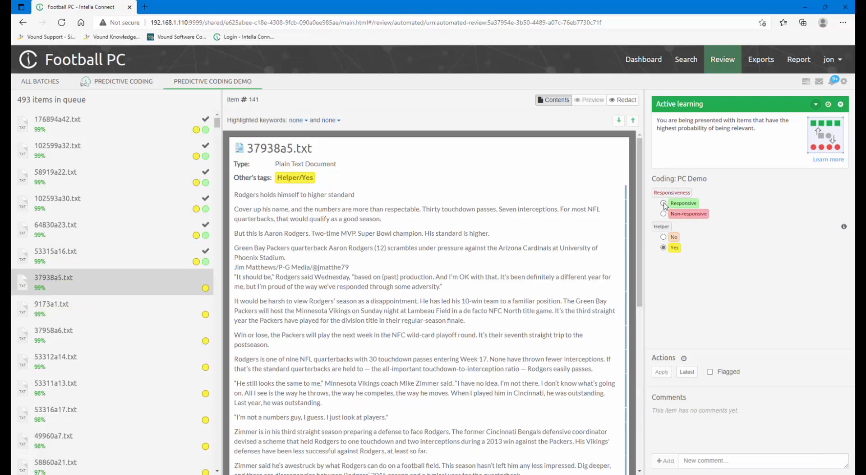
click(664, 204)
click(664, 204)
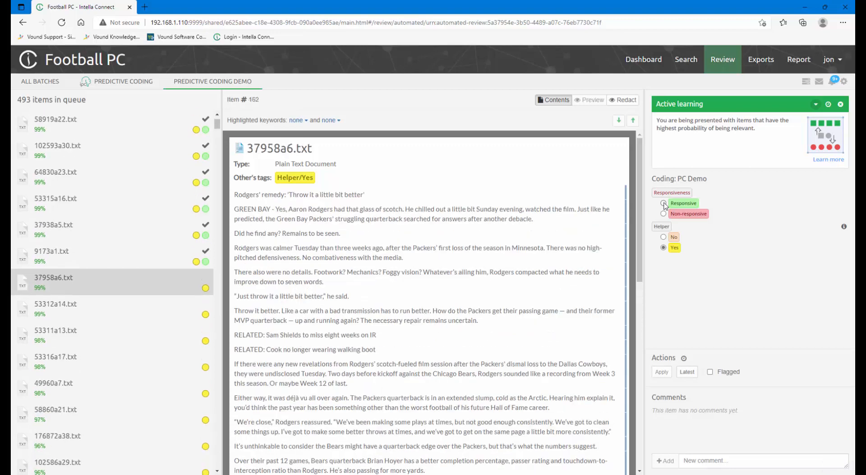
click(664, 204)
click(664, 204)
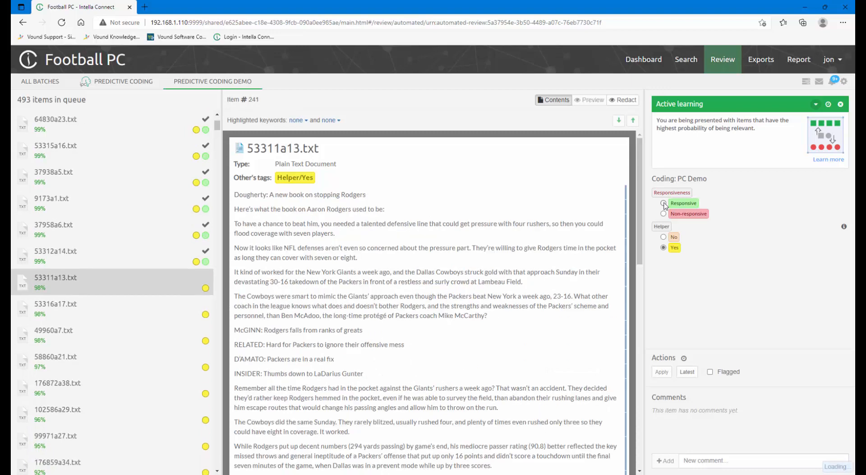
Code the football articles 53311a13.txt, 53316a17.txt, 49960a7.txt, 58860a21.txt and 176872a38.txt as Responsive.
click(664, 204)
click(664, 204)
click(664, 204)
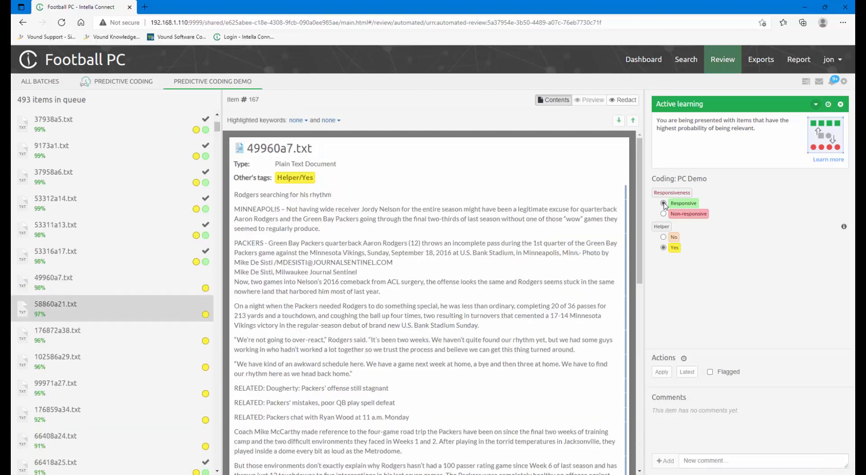
click(664, 204)
click(664, 204)
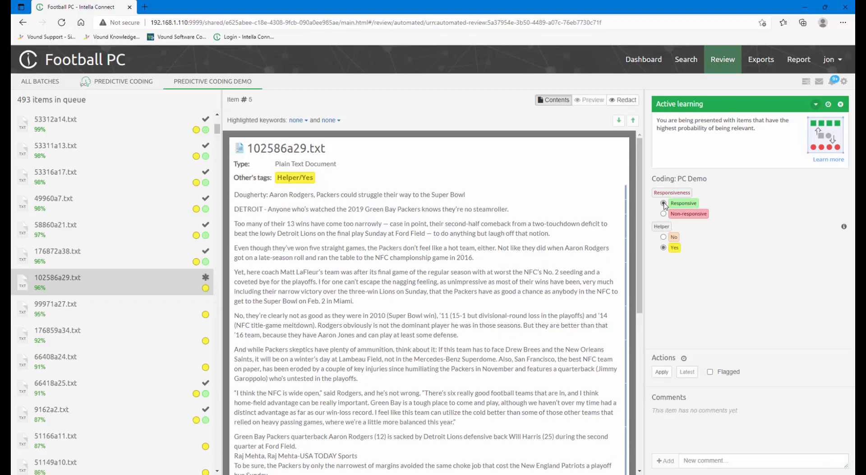
Code the football articles 102586a29.txt, 99971a27.txt and 176859a34.txt as Responsive.
click(664, 204)
click(664, 204)
click(664, 204)
click(664, 203)
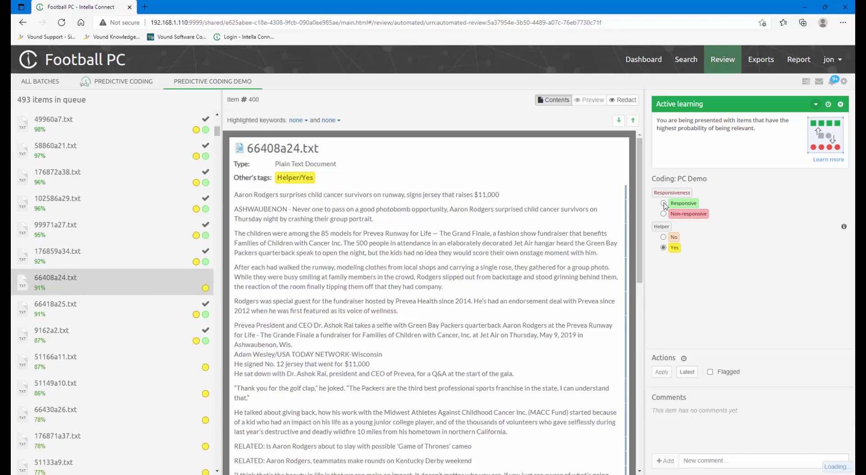
Code the football articles from 66408a24.txt onward as Responsive, including 51166a11.txt, 51149a10.txt and 66430a26.txt.
click(664, 204)
click(664, 204)
click(664, 204)
click(664, 204)
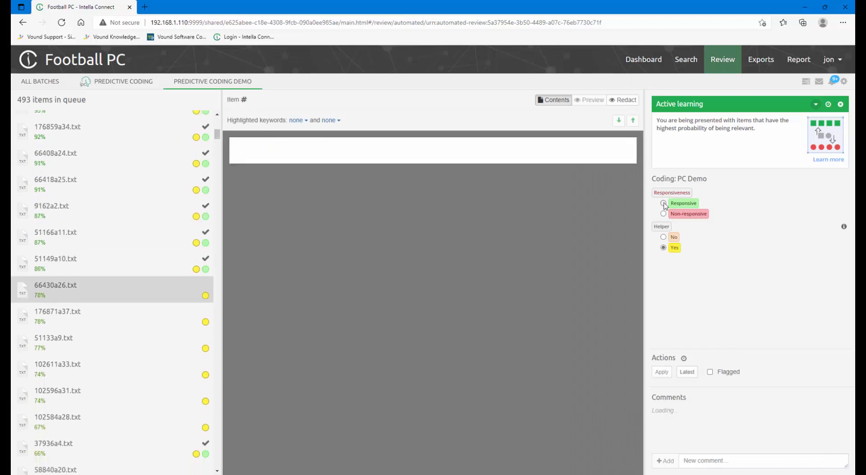
click(664, 204)
click(664, 204)
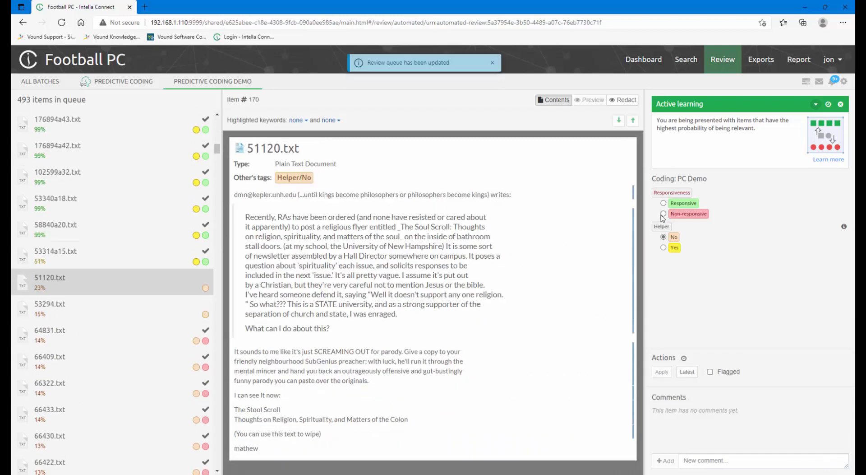
Code the low-probability items from 51120.txt through 9152.txt as Non-responsive, including 53294.txt, 59848.txt and 58913.txt.
click(663, 214)
click(663, 213)
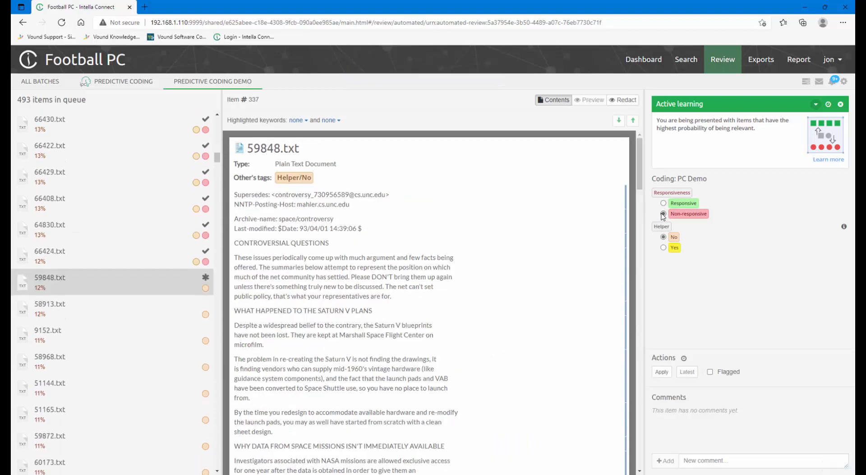
click(663, 213)
click(664, 214)
click(663, 214)
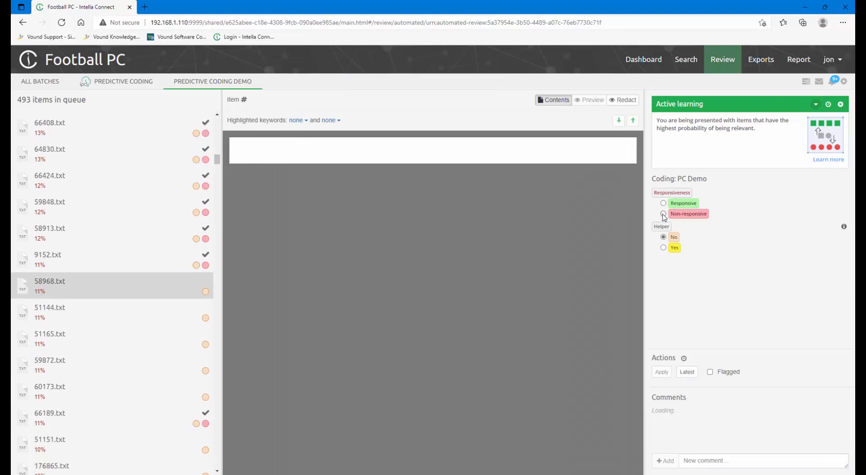
Code the items from 58968.txt through 176865.txt as Non-responsive, including 51144.txt, 51165.txt, 59872.txt, 60173.txt and 51151.txt.
click(663, 214)
click(663, 214)
click(663, 214)
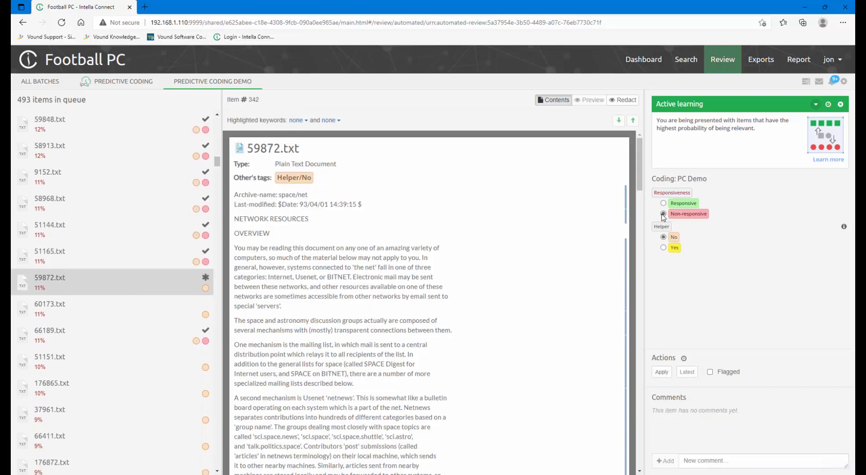
click(663, 214)
click(663, 214)
click(663, 214)
click(663, 213)
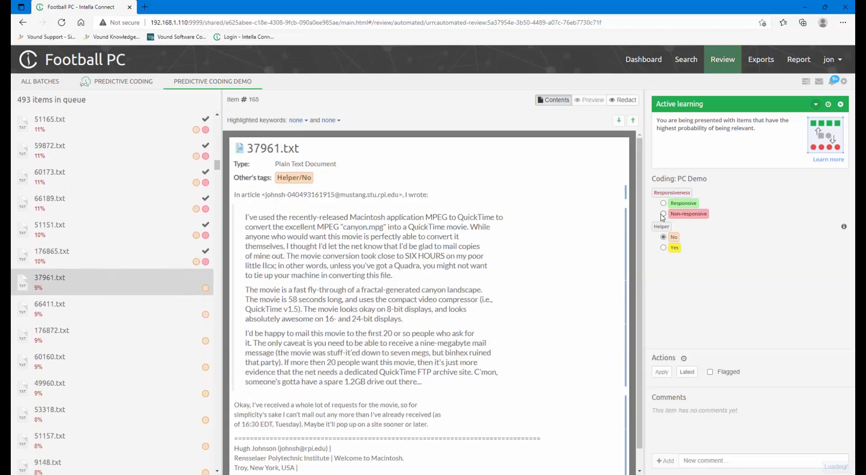
Code the items 37961.txt, 66411.txt, 176872.txt, 60160.txt, 49960.txt and 53318.txt as Non-responsive.
click(663, 214)
click(663, 213)
click(663, 214)
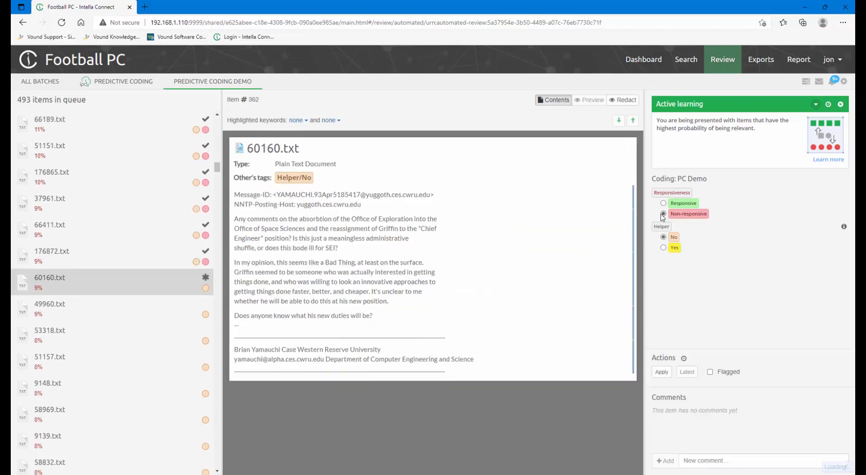
click(663, 213)
click(663, 214)
click(664, 214)
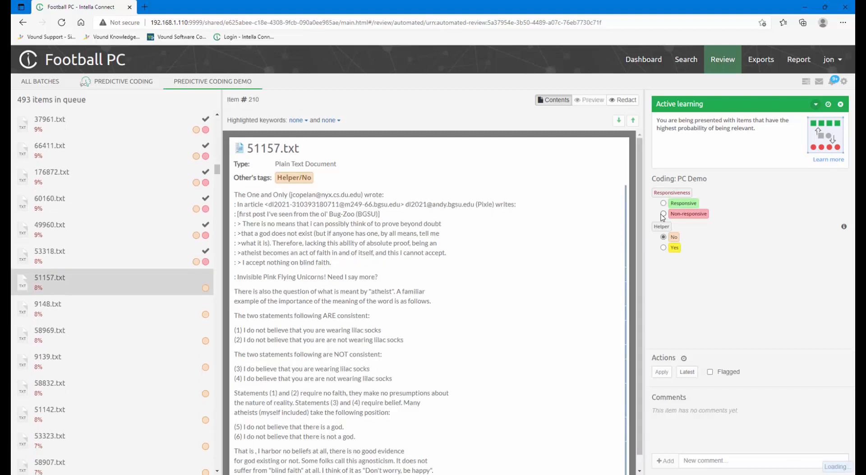
Code the presented items from 51157.txt onward as Non-responsive, including 9148.txt and 37950.txt.
click(663, 214)
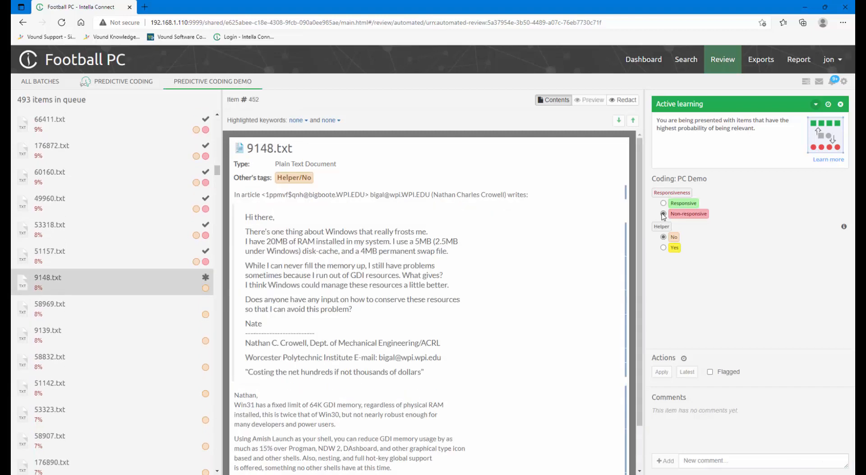
click(663, 214)
click(664, 213)
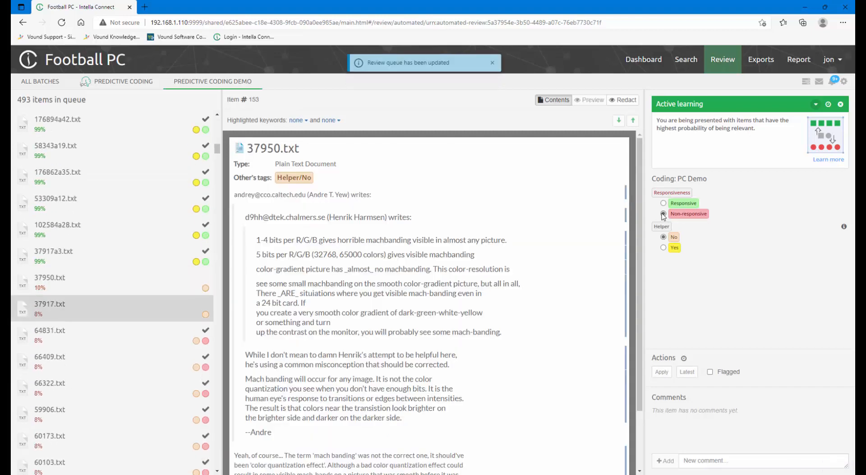
click(663, 214)
Code the football articles 51133a9.txt, 58343a19.txt and the uncoded ones up to 176888a39.txt as Responsive.
click(663, 203)
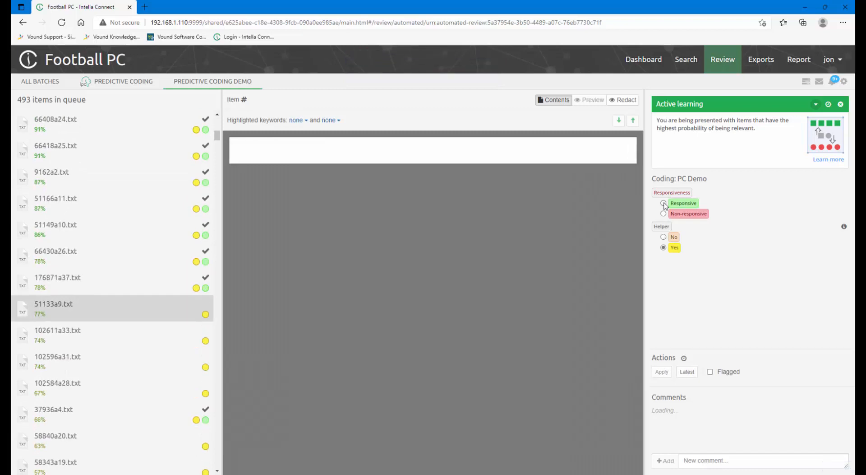
click(663, 203)
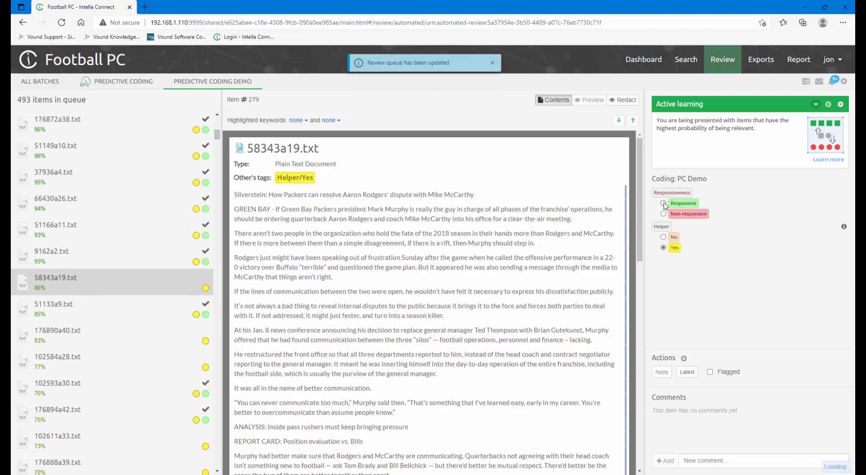
click(664, 203)
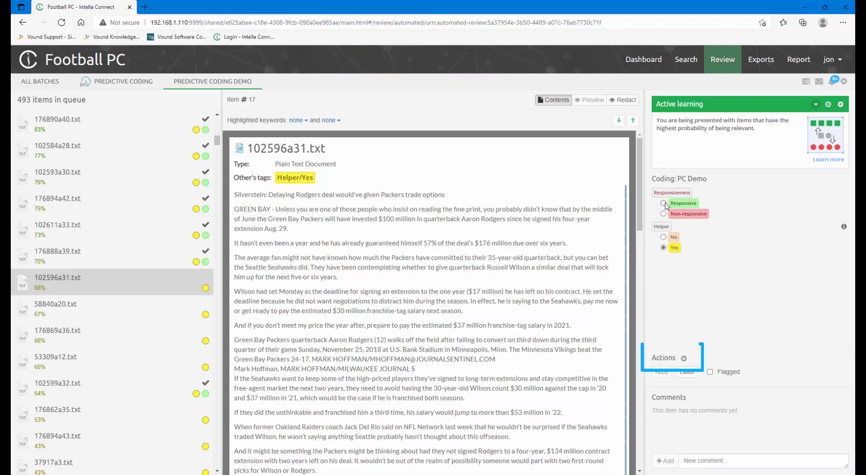
Open the recent coding actions history and navigate back to the previously coded item #100.
click(684, 359)
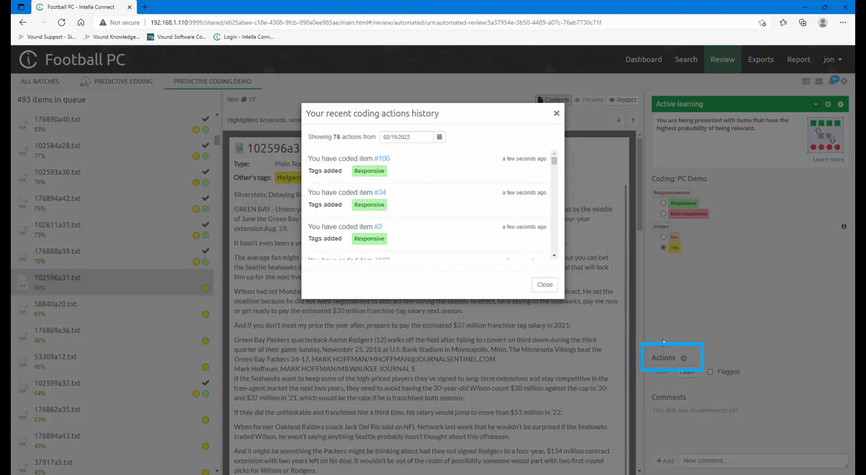
click(381, 159)
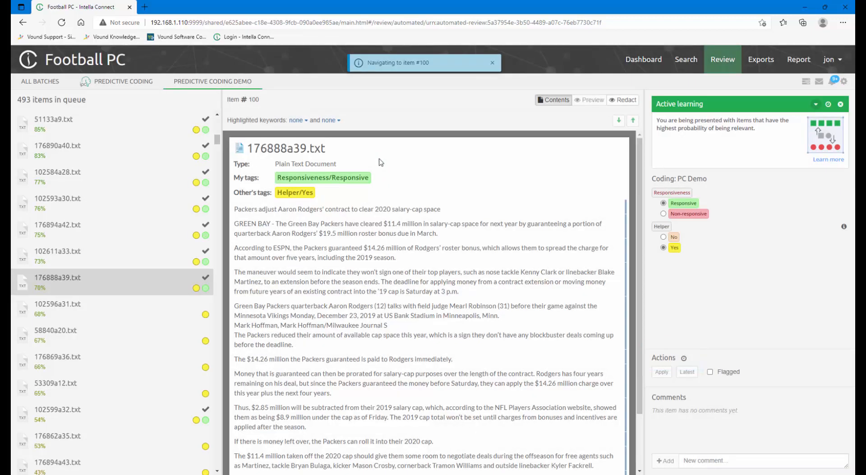
Code the low-probability items from 51120.txt through 51165.txt as Non-responsive, including 59848.txt, 58913.txt, 9152.txt, 58968.txt and 51144.txt.
click(663, 213)
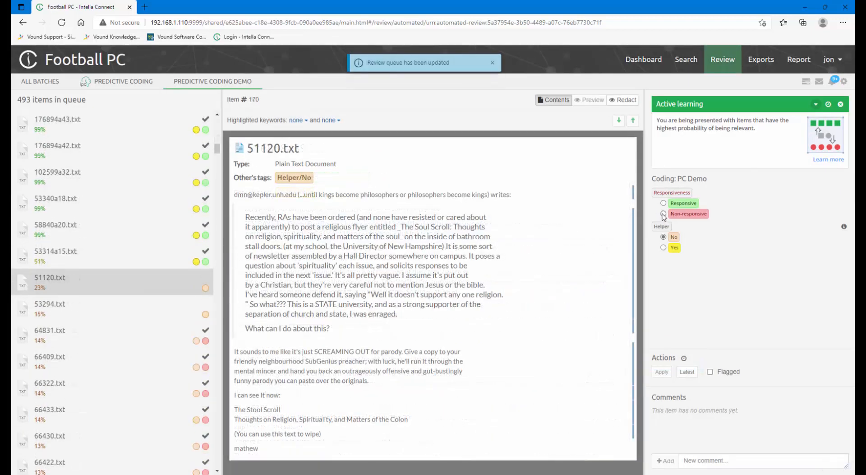
click(663, 214)
click(663, 214)
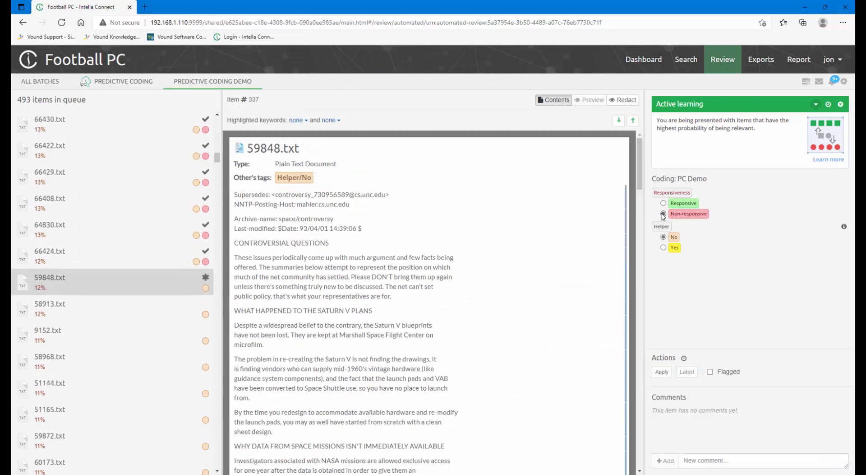
click(663, 213)
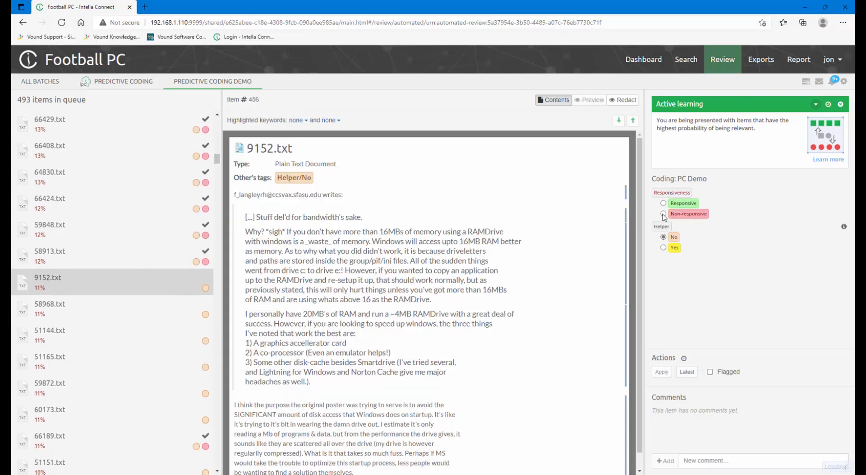
click(663, 214)
click(663, 214)
click(663, 214)
click(663, 214)
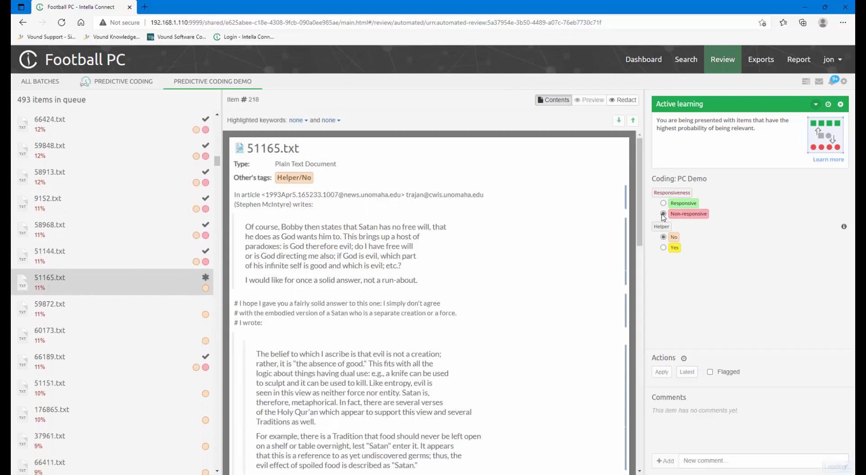
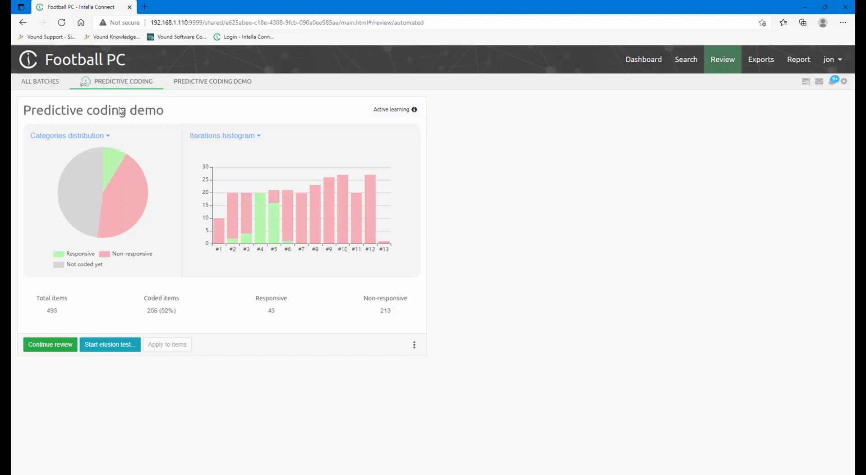
Start a new elusion test sampled by matching statistical criteria, with desired recall at 70% and a reduced maximum of eluded items allowed.
click(107, 344)
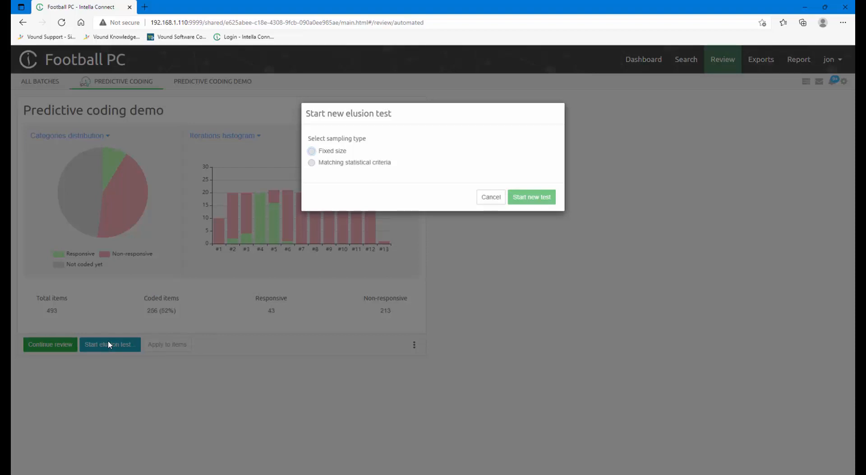
click(312, 152)
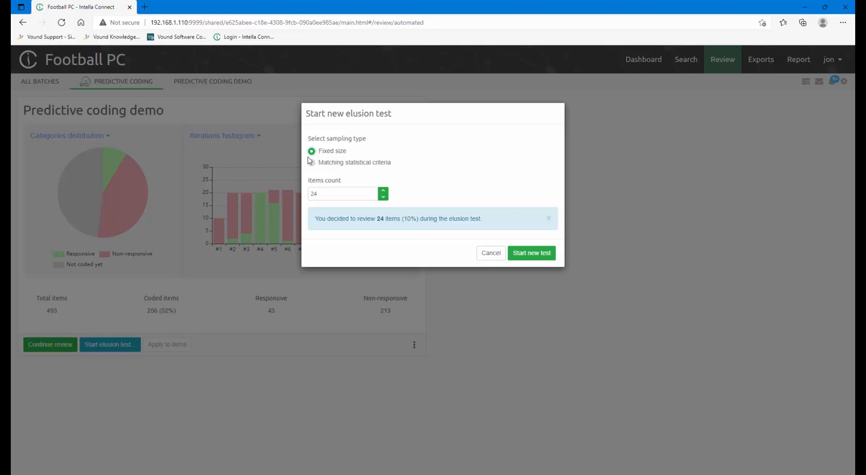
click(312, 163)
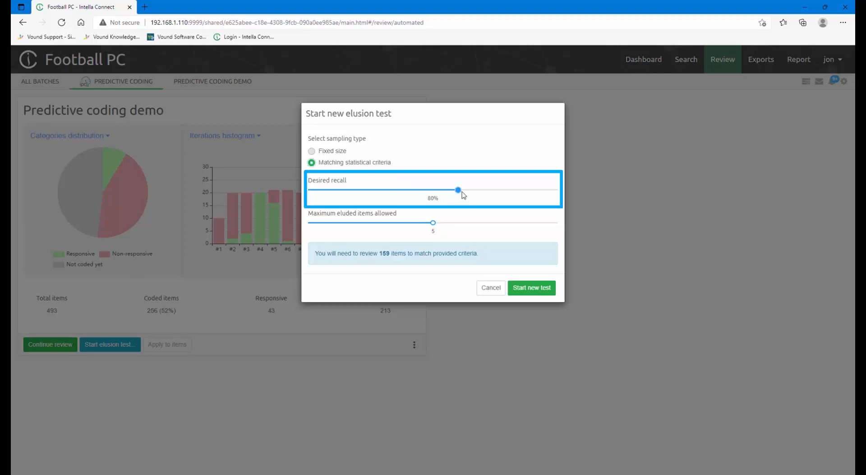
drag(464, 194, 521, 199)
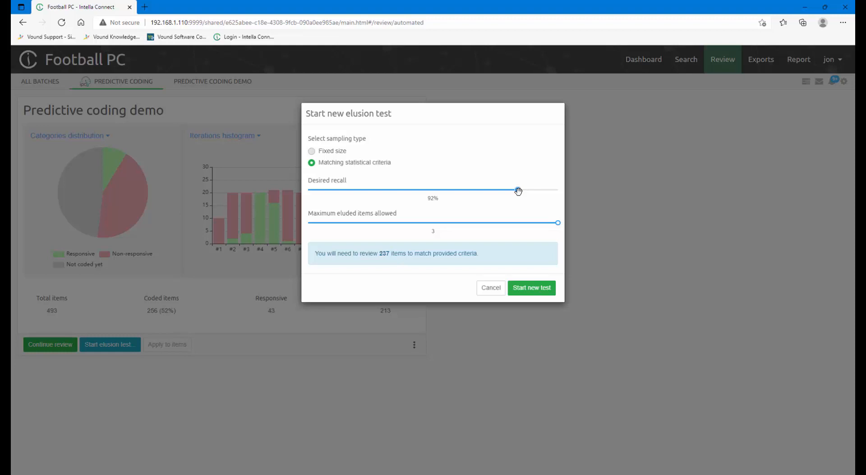
drag(519, 191, 408, 197)
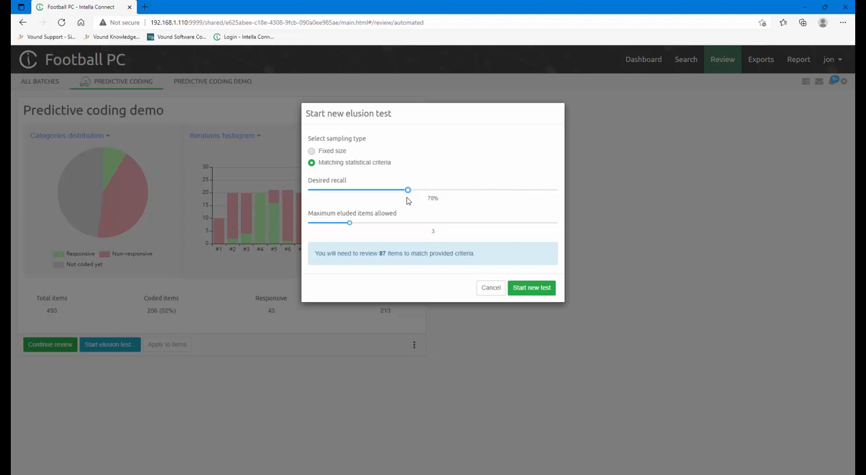
drag(349, 223, 340, 223)
click(529, 290)
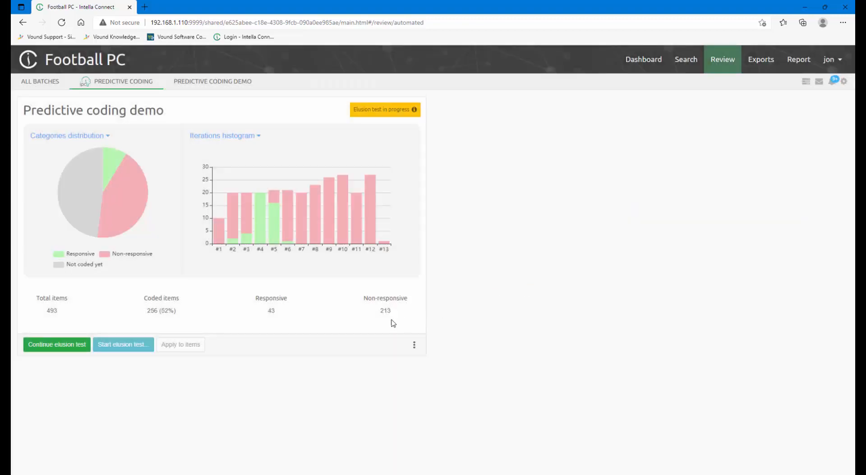
Continue the elusion test and code every queued item from 102586.txt through 9457.txt as Non-responsive.
click(69, 346)
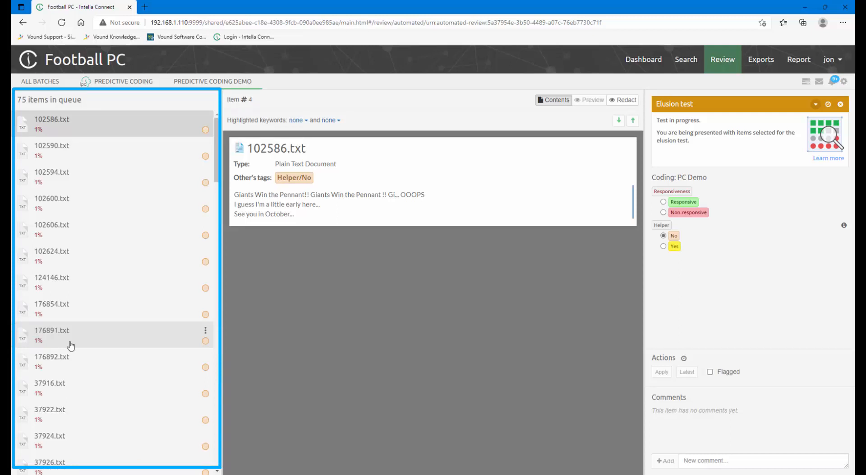
click(663, 214)
click(663, 215)
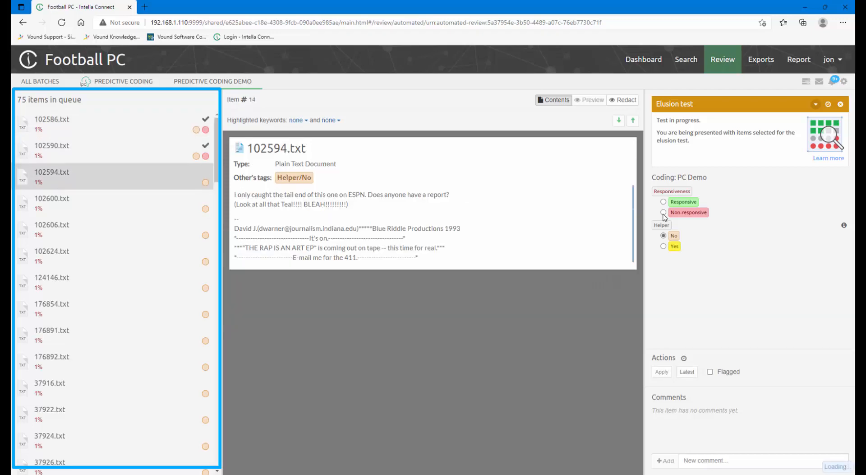
click(663, 215)
click(663, 215)
click(663, 214)
click(664, 215)
click(663, 214)
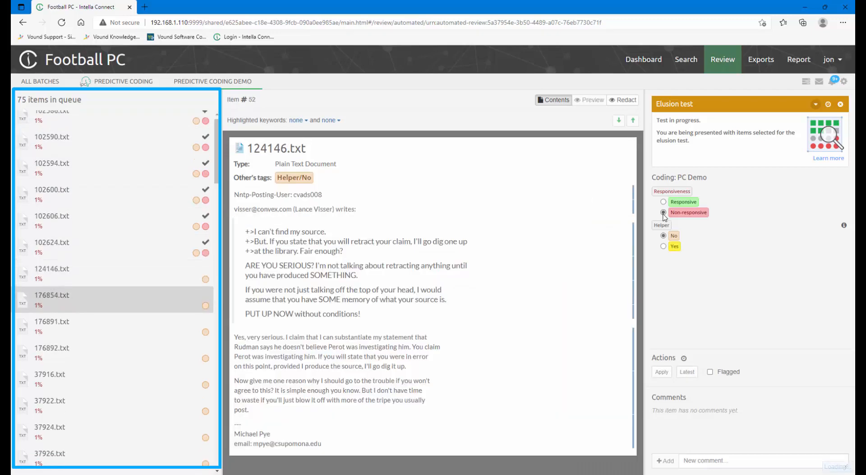
click(663, 213)
click(663, 214)
click(664, 215)
click(664, 214)
click(665, 212)
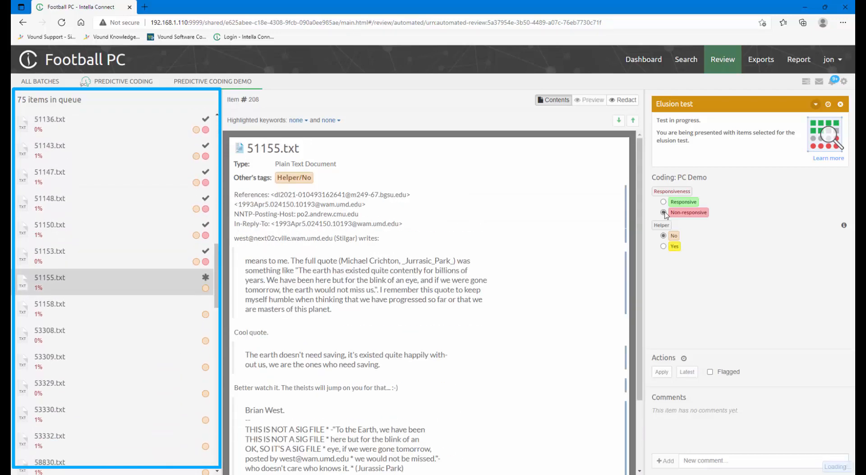
click(664, 212)
click(664, 212)
click(664, 213)
click(664, 213)
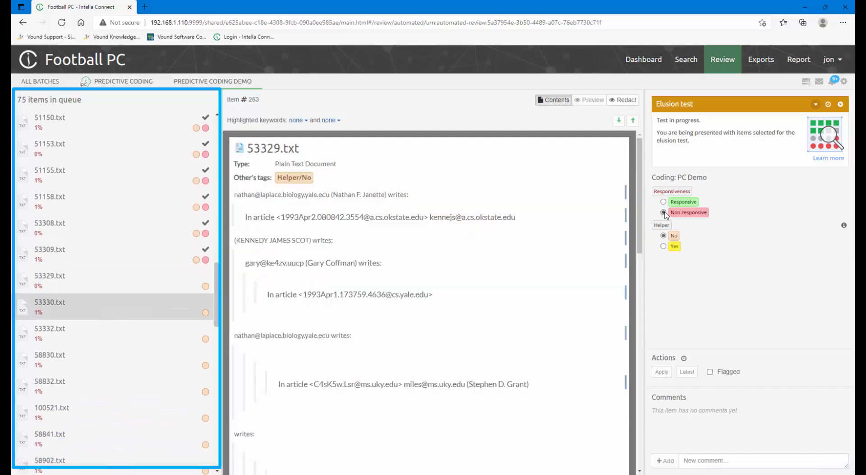
click(664, 212)
click(664, 212)
click(664, 212)
click(664, 213)
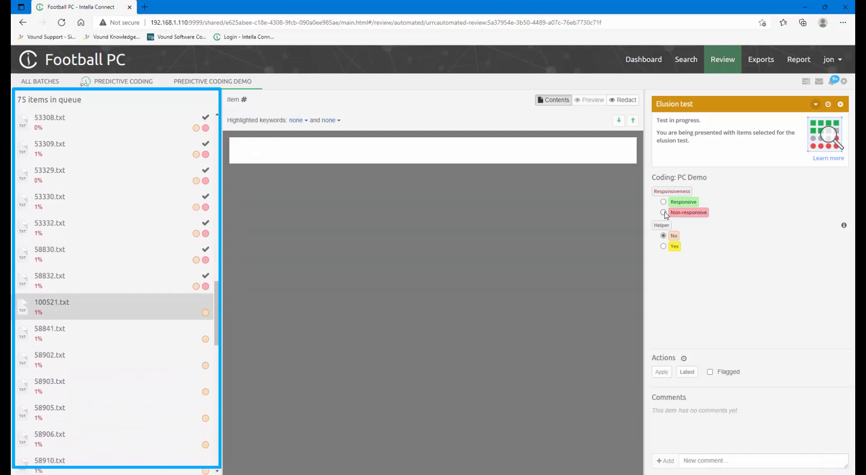
click(664, 212)
click(663, 213)
click(664, 213)
click(663, 213)
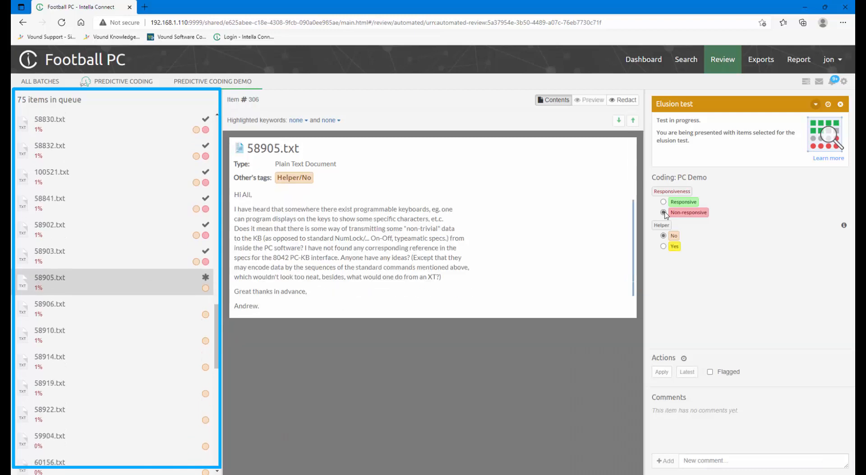
click(664, 213)
click(664, 213)
click(664, 213)
click(664, 213)
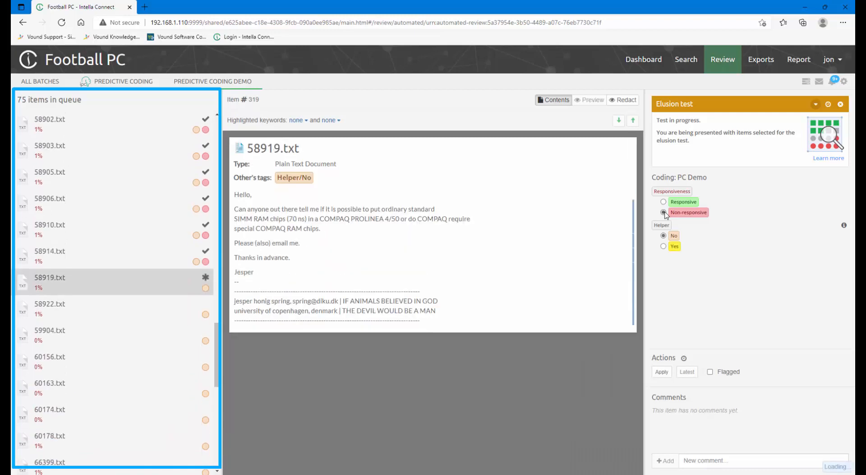
click(664, 212)
click(664, 213)
click(664, 213)
click(664, 213)
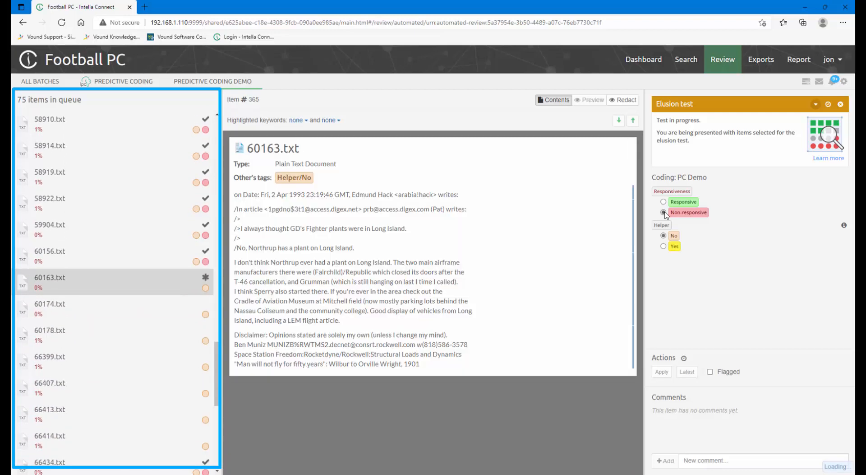
click(664, 212)
click(664, 213)
click(664, 213)
click(664, 213)
click(664, 212)
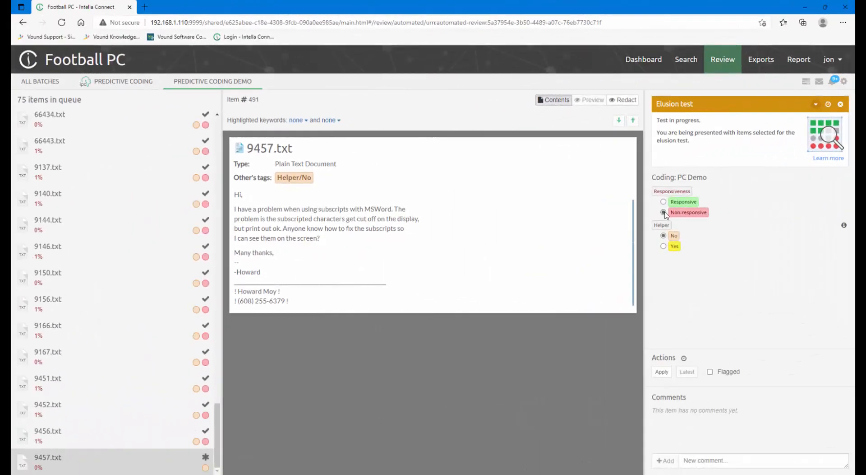
click(664, 213)
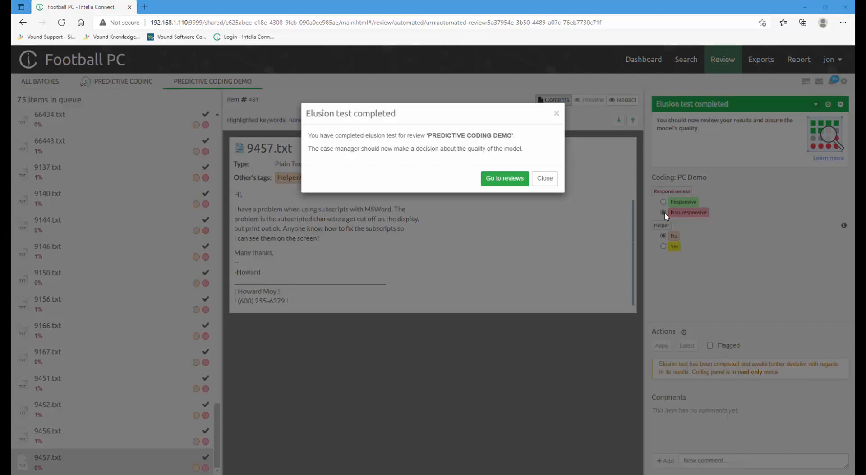
Return to the reviews overview and finish the elusion test, choosing Accept and persist for the model.
click(514, 180)
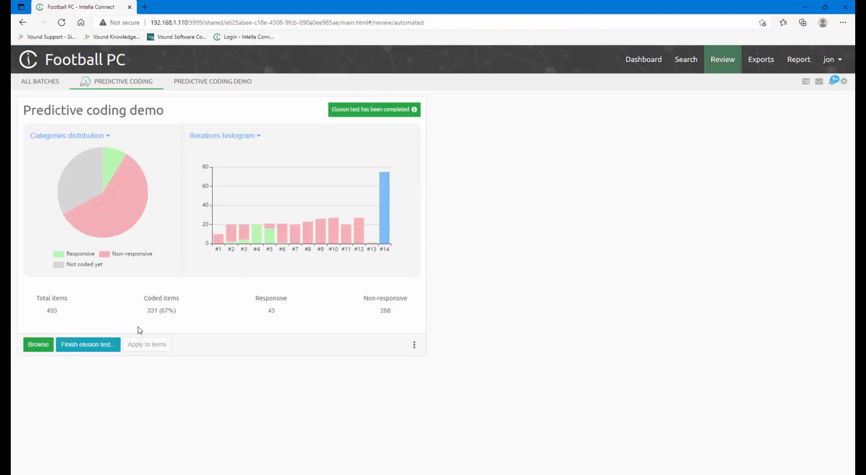
click(105, 347)
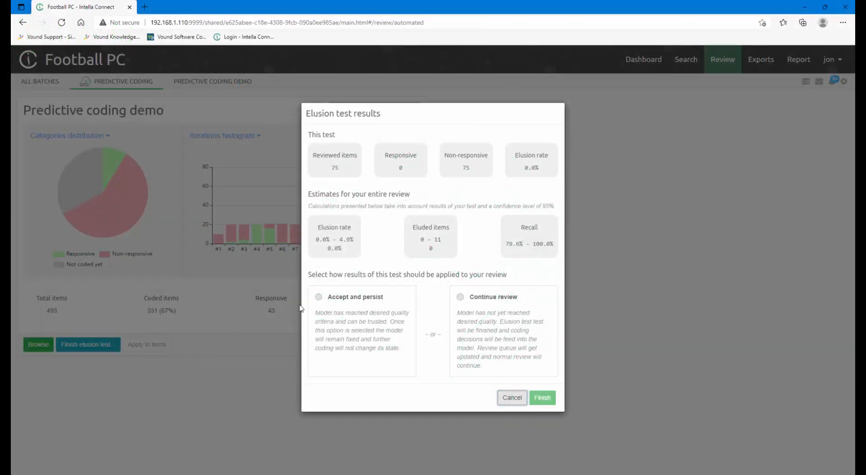
click(319, 298)
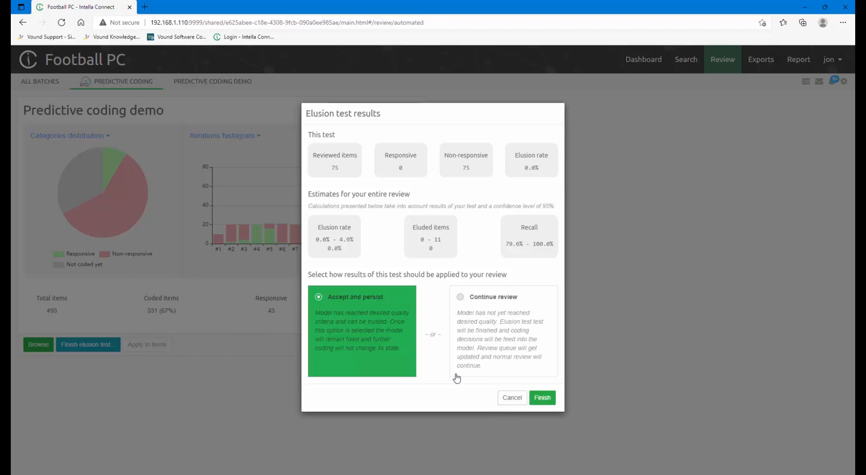
click(542, 397)
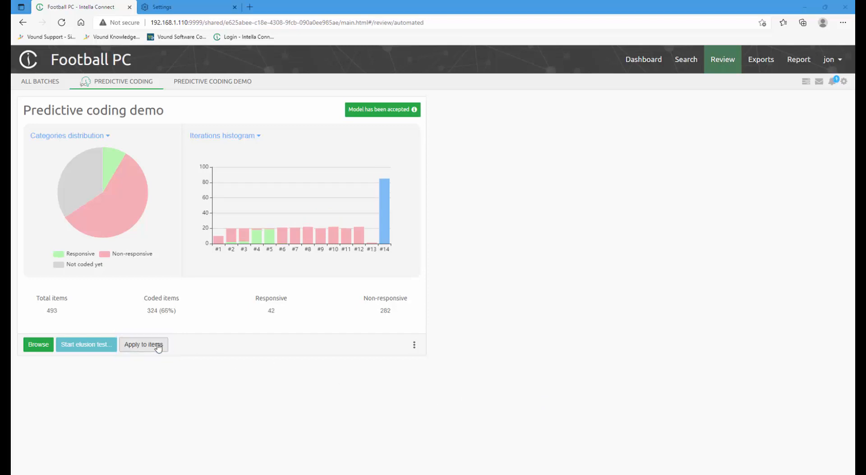
Apply the accepted model to the uncoded items with a threshold of 65%.
click(158, 346)
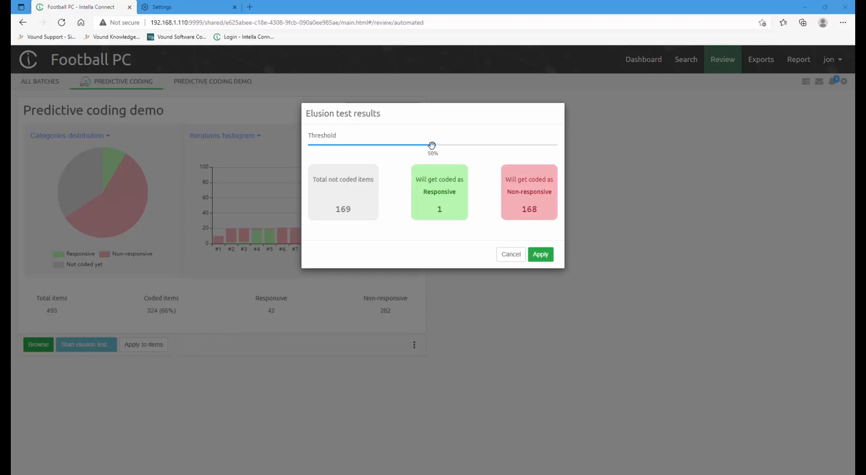
drag(431, 145, 472, 151)
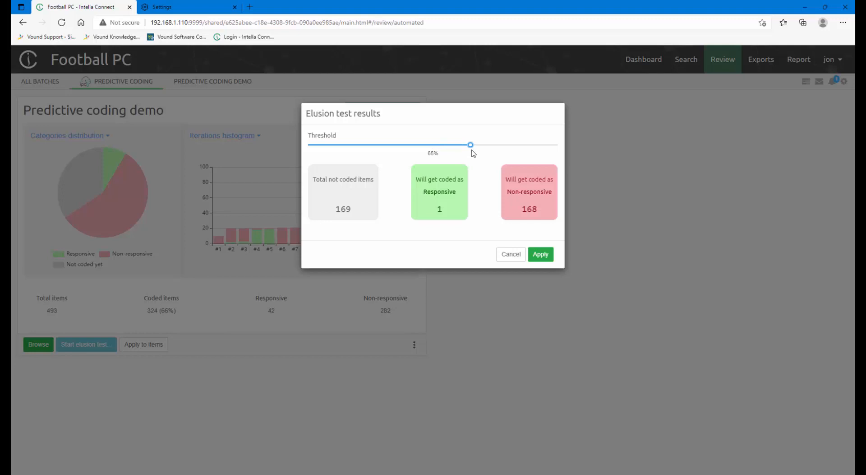
click(536, 255)
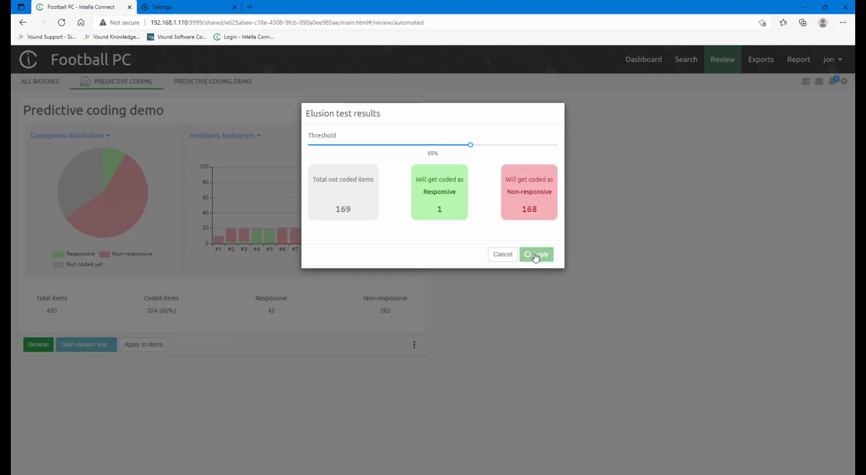